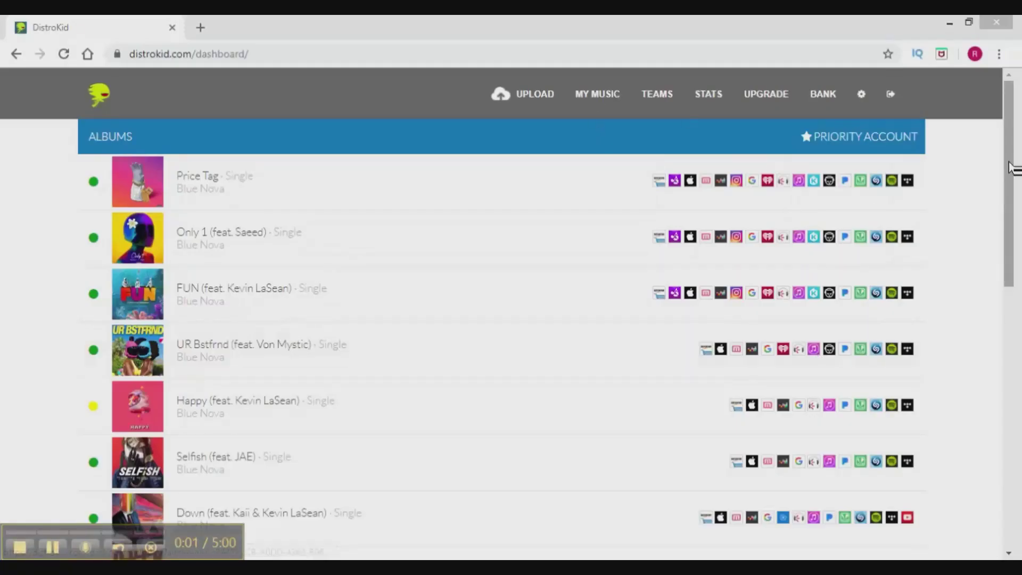
Step: Look over the released singles in the album list and open the music upload form
{"action": "scroll", "coordinate": [511, 320], "scroll_direction": "down", "scroll_amount": 3}
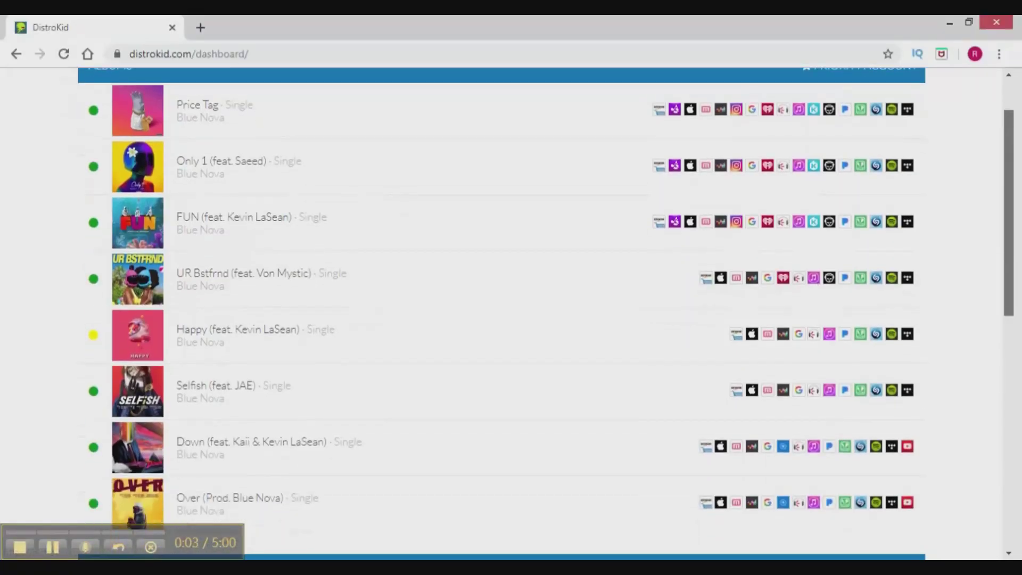
{"action": "left_click_drag", "start_coordinate": [1009, 193], "coordinate": [1010, 159]}
{"action": "left_click", "coordinate": [522, 94]}
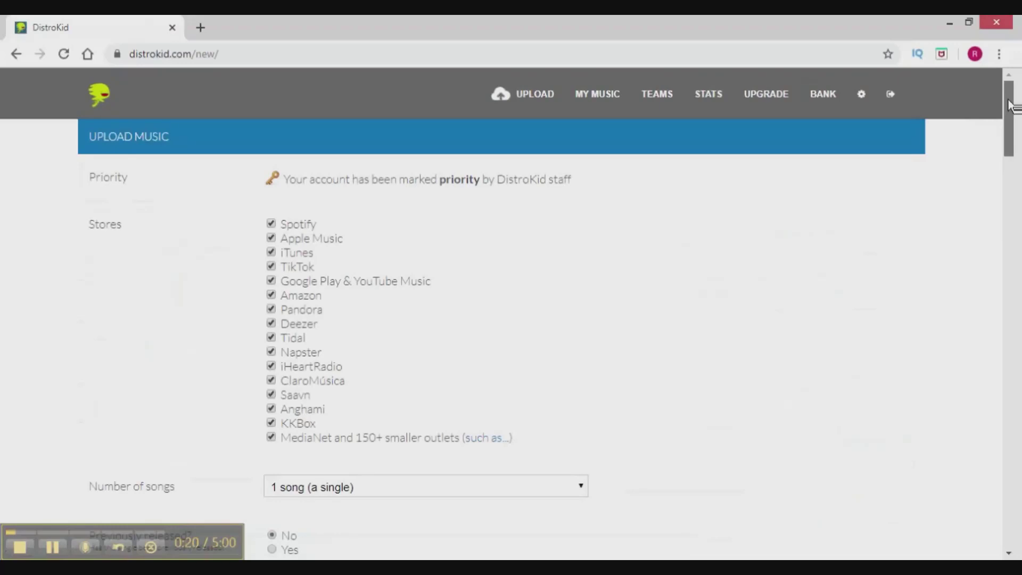
Step: Add three extra songwriter rows to the songwriter's real name section of the upload form
{"action": "left_click_drag", "start_coordinate": [1010, 102], "coordinate": [1011, 317]}
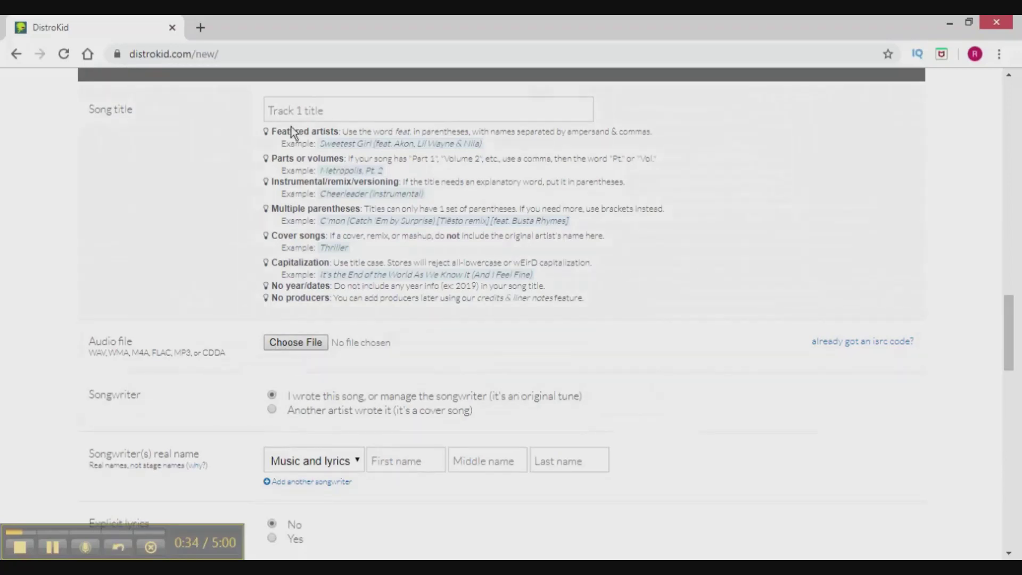
{"action": "left_click_drag", "start_coordinate": [1011, 340], "coordinate": [1011, 368]}
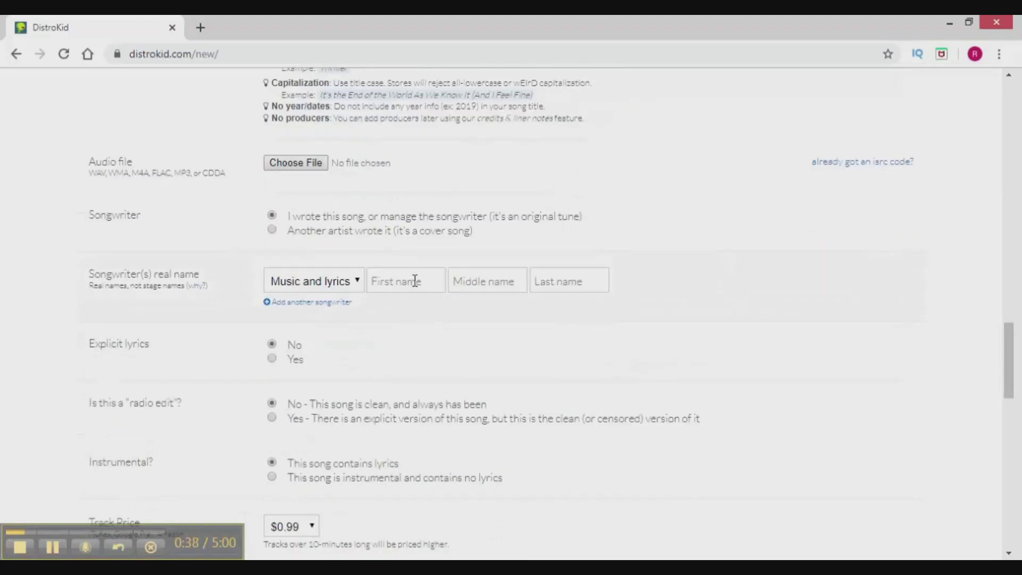
{"action": "left_click", "coordinate": [343, 303]}
{"action": "left_click", "coordinate": [338, 330]}
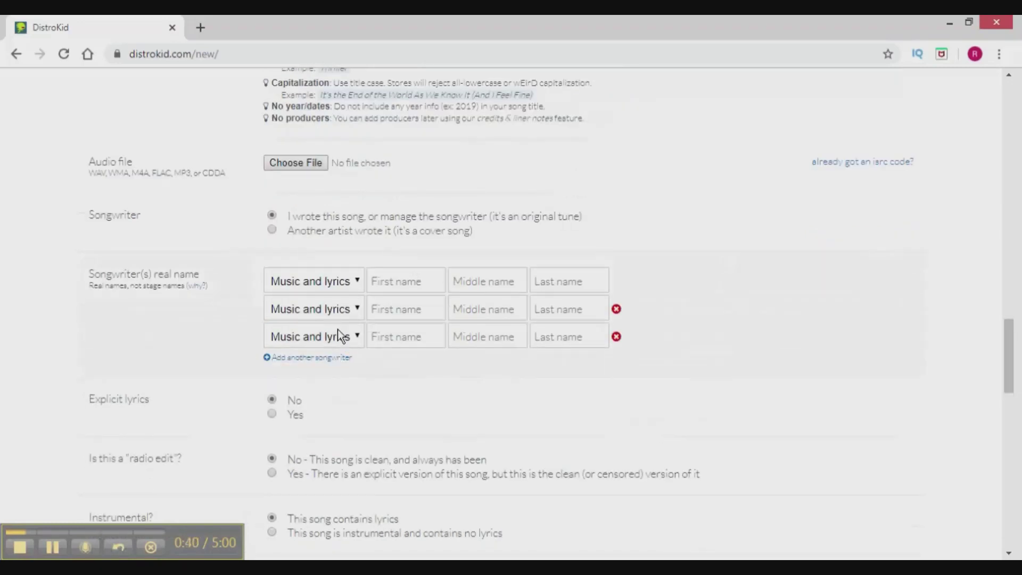
{"action": "left_click", "coordinate": [343, 358]}
Step: Open the Teams page and examine its release choices and the invite code entry for joining a team
{"action": "left_click_drag", "start_coordinate": [1014, 366], "coordinate": [1001, 112]}
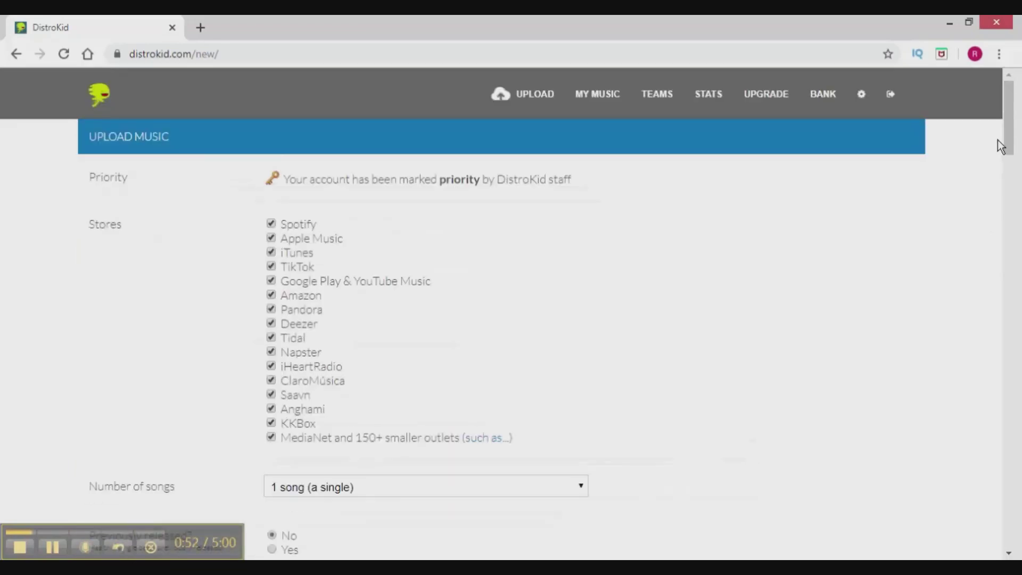
{"action": "left_click", "coordinate": [659, 94]}
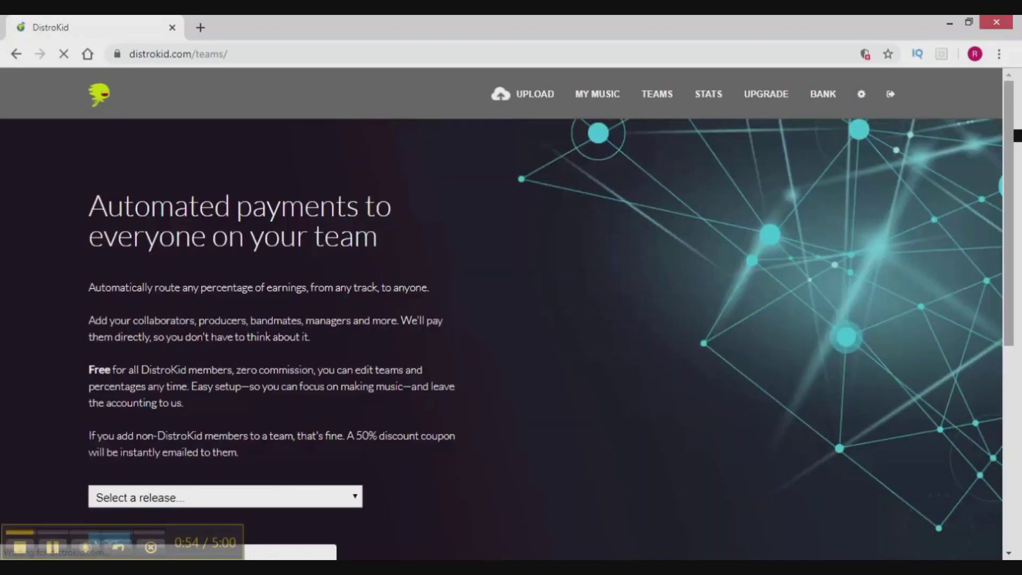
{"action": "left_click_drag", "start_coordinate": [1011, 139], "coordinate": [1011, 187]}
{"action": "left_click", "coordinate": [323, 408]}
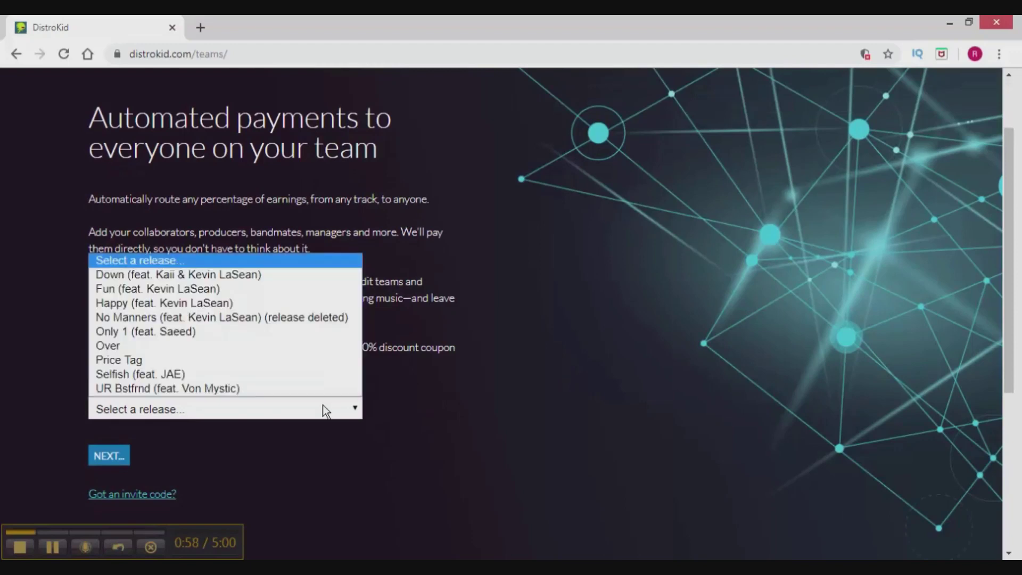
{"action": "left_click", "coordinate": [466, 374]}
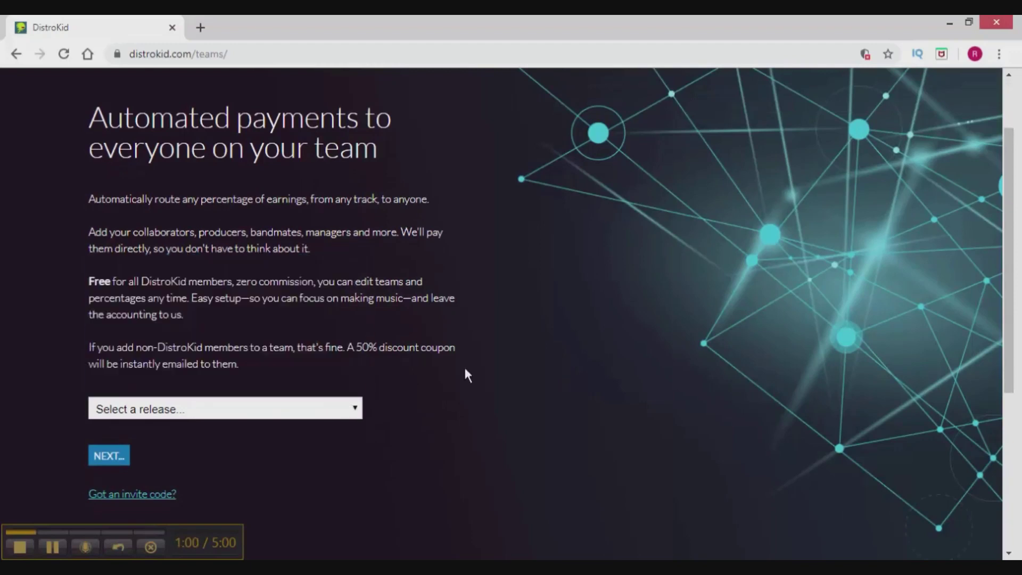
{"action": "left_click", "coordinate": [132, 496]}
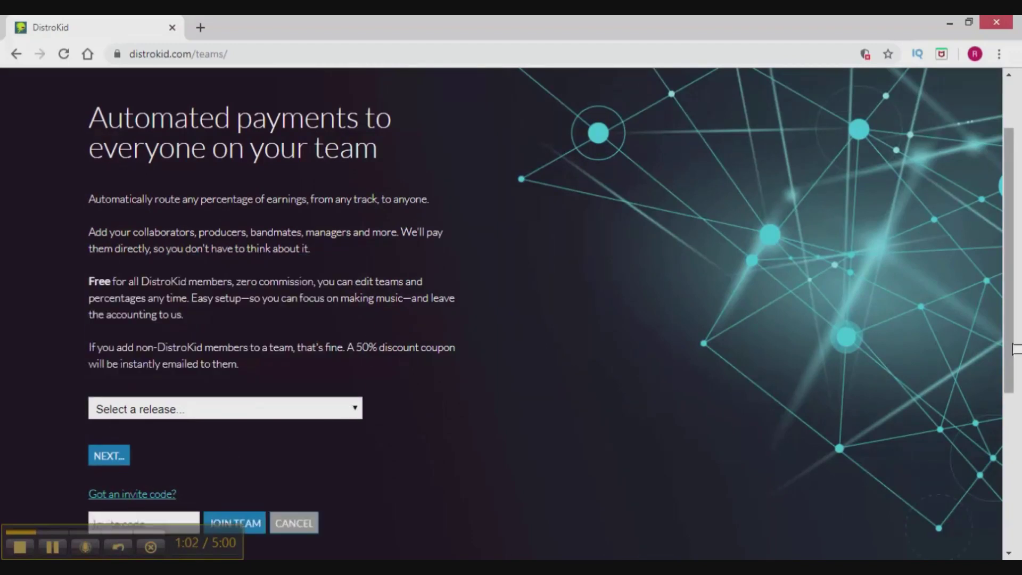
{"action": "scroll", "coordinate": [148, 514], "scroll_direction": "down", "scroll_amount": 1}
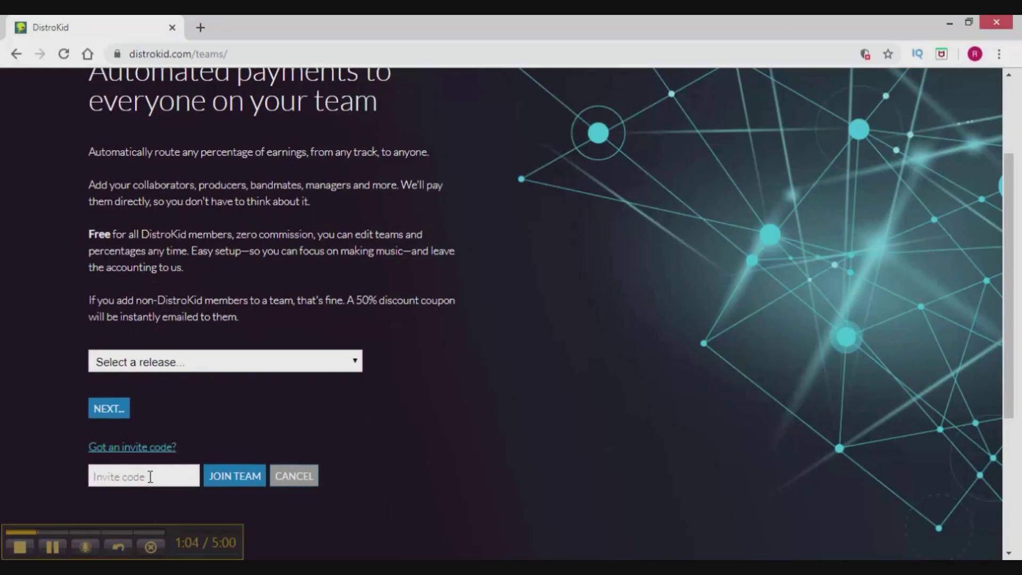
{"action": "left_click_drag", "start_coordinate": [1008, 335], "coordinate": [1010, 266]}
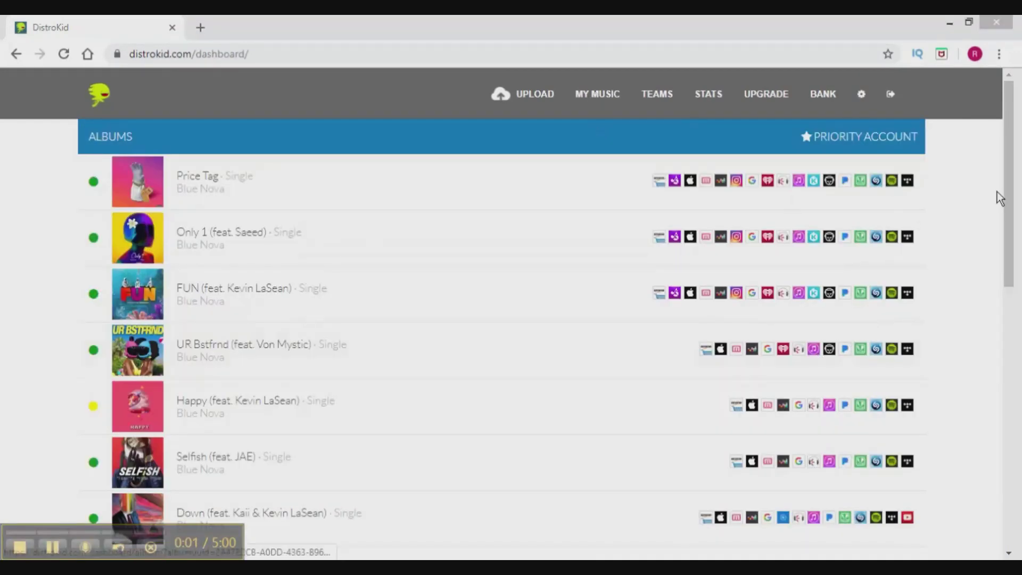
Step: Open the new release upload form from the albums dashboard
{"action": "mouse_move", "coordinate": [1011, 161]}
{"action": "left_mouse_down"}
{"action": "mouse_move", "coordinate": [1011, 205]}
{"action": "mouse_move", "coordinate": [1011, 159]}
{"action": "left_mouse_up"}
{"action": "left_click", "coordinate": [520, 96]}
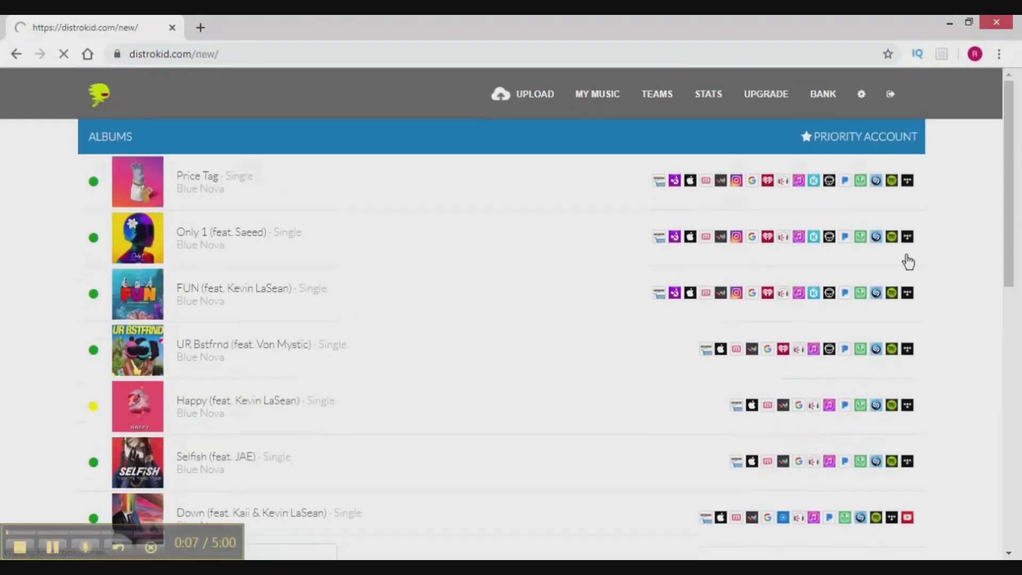
{"action": "left_click_drag", "start_coordinate": [1014, 112], "coordinate": [1013, 151]}
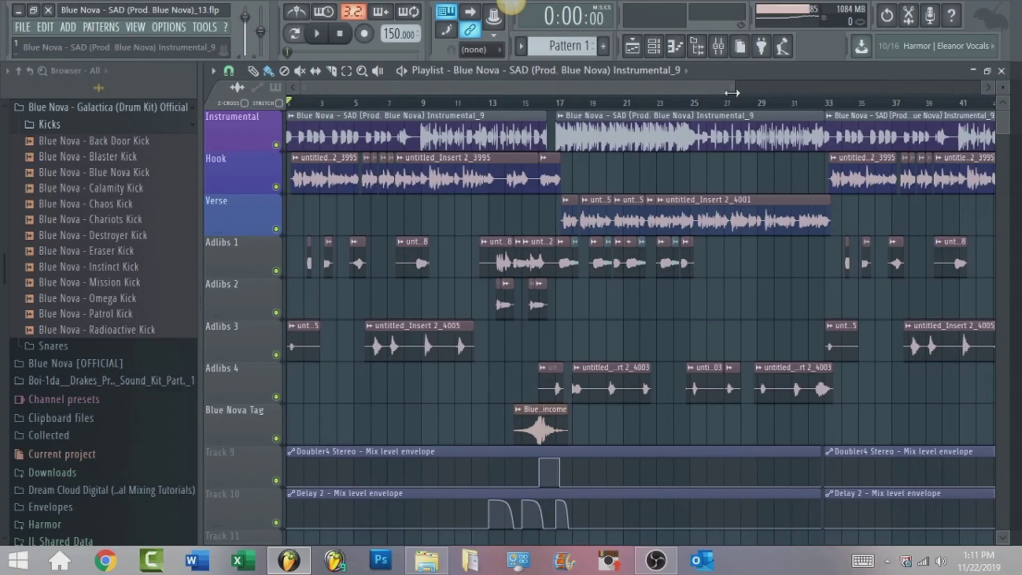
Step: Bypass Fruity Convolver, iZotope Ozone 5 Imager and the iZotope Ozone 5 Maximizer on the Master mixer track
{"action": "left_click", "coordinate": [719, 46]}
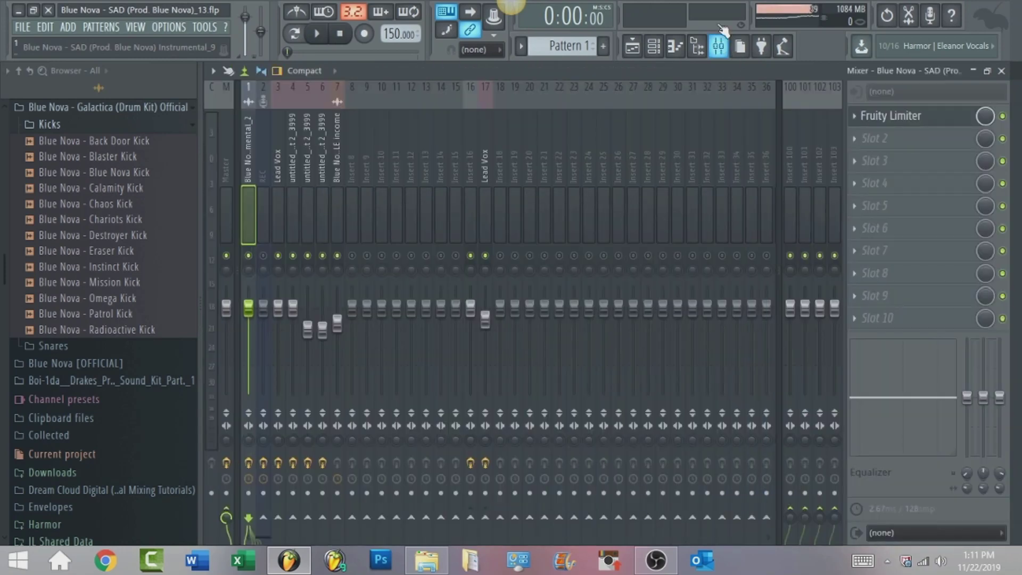
{"action": "left_click", "coordinate": [228, 155]}
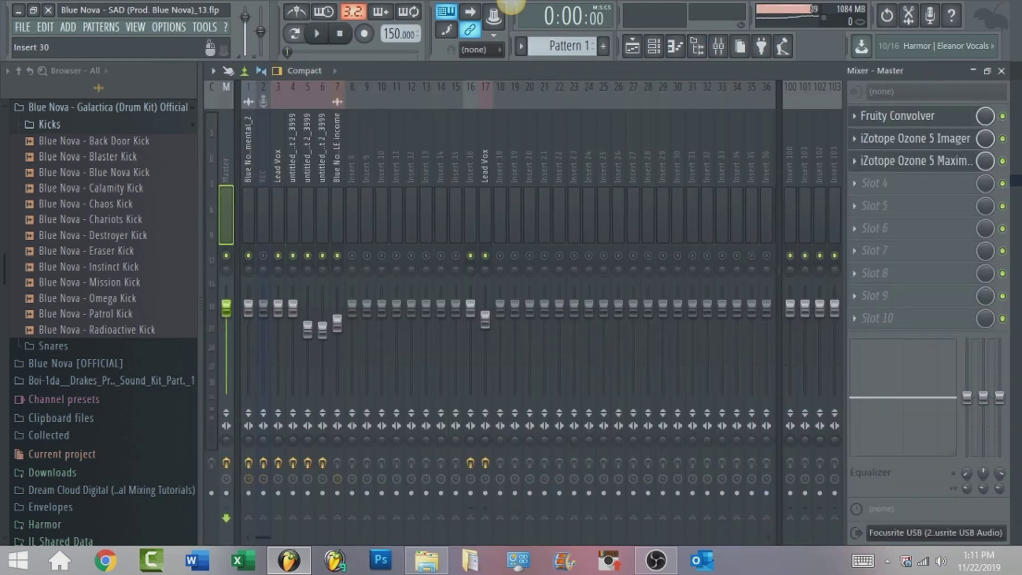
{"action": "left_click", "coordinate": [1003, 161]}
{"action": "left_click", "coordinate": [1003, 138]}
{"action": "left_click", "coordinate": [1003, 117]}
Step: Bypass every effect on the Lead Vox mixer track 3 except Auto-Tune VST, from RVox Stereo through RVerb Stereo
{"action": "left_click", "coordinate": [281, 152]}
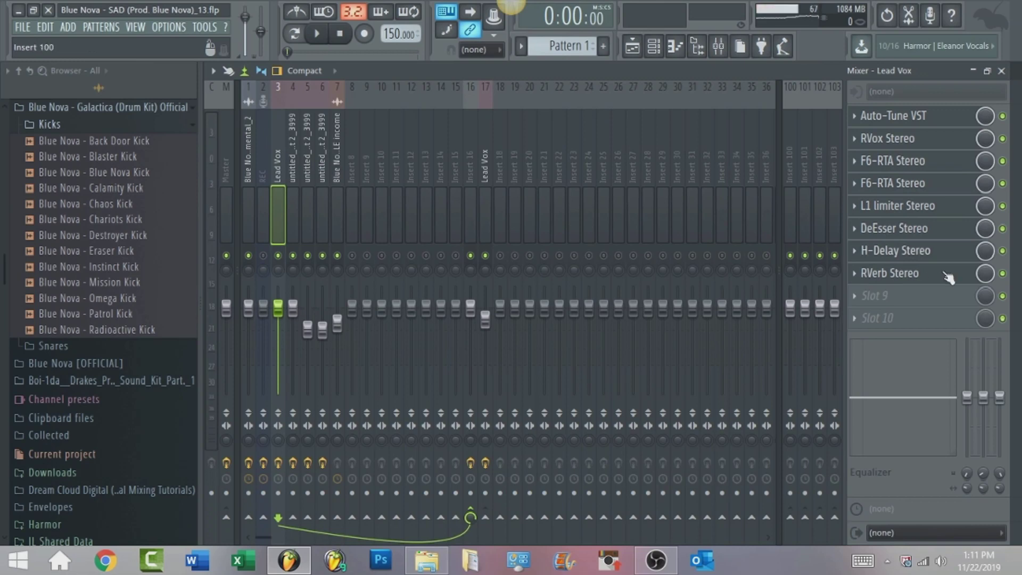
{"action": "left_click", "coordinate": [1002, 273]}
{"action": "left_click", "coordinate": [1002, 250]}
{"action": "left_click", "coordinate": [1002, 229]}
{"action": "left_click", "coordinate": [1002, 206]}
{"action": "left_click", "coordinate": [1003, 183]}
{"action": "left_click", "coordinate": [1003, 161]}
{"action": "left_click", "coordinate": [1003, 138]}
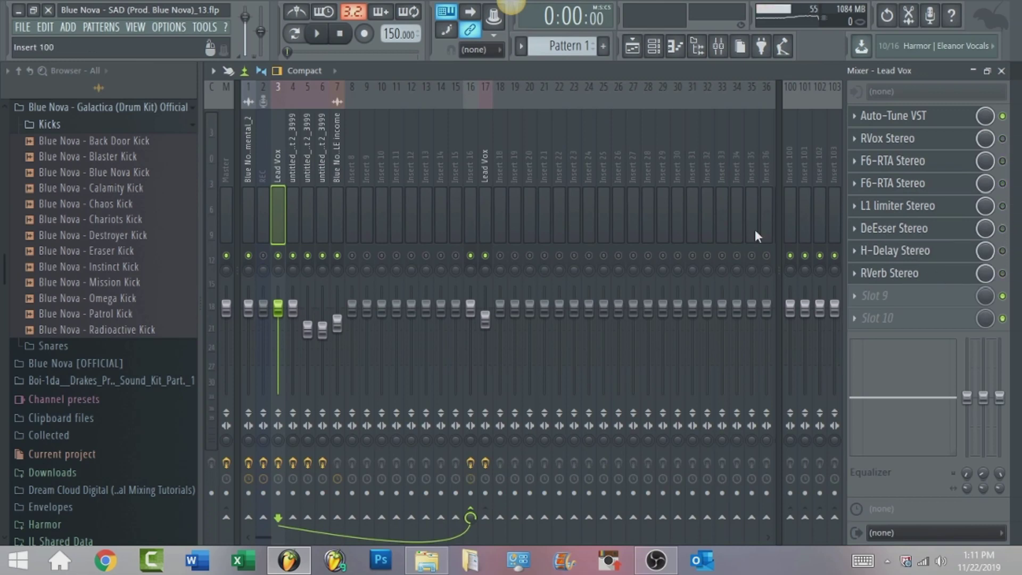
Step: Solo the Lead Vox mixer track and check the effects on its linked Insert 16
{"action": "right_click", "coordinate": [278, 256]}
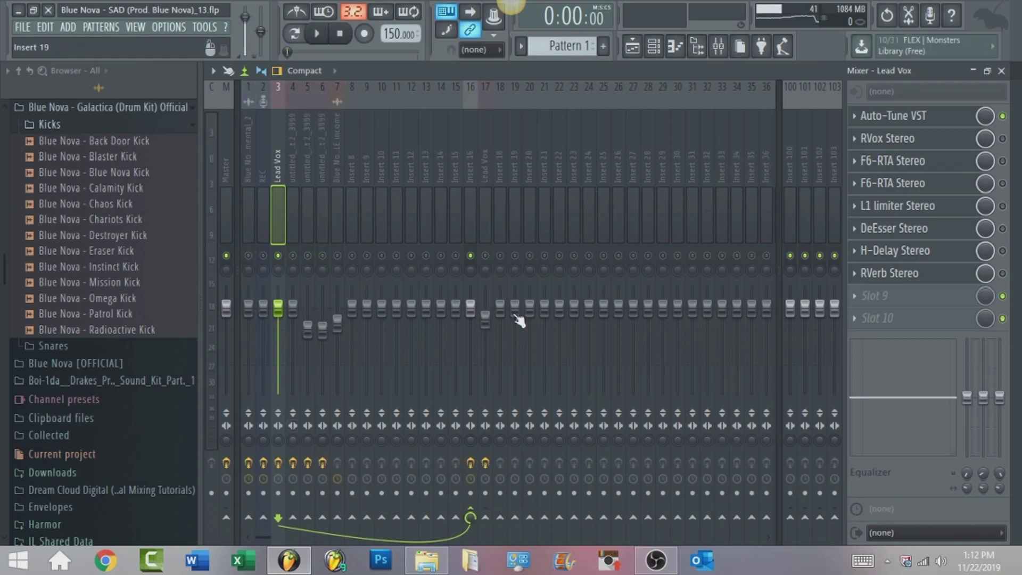
{"action": "left_click", "coordinate": [470, 148]}
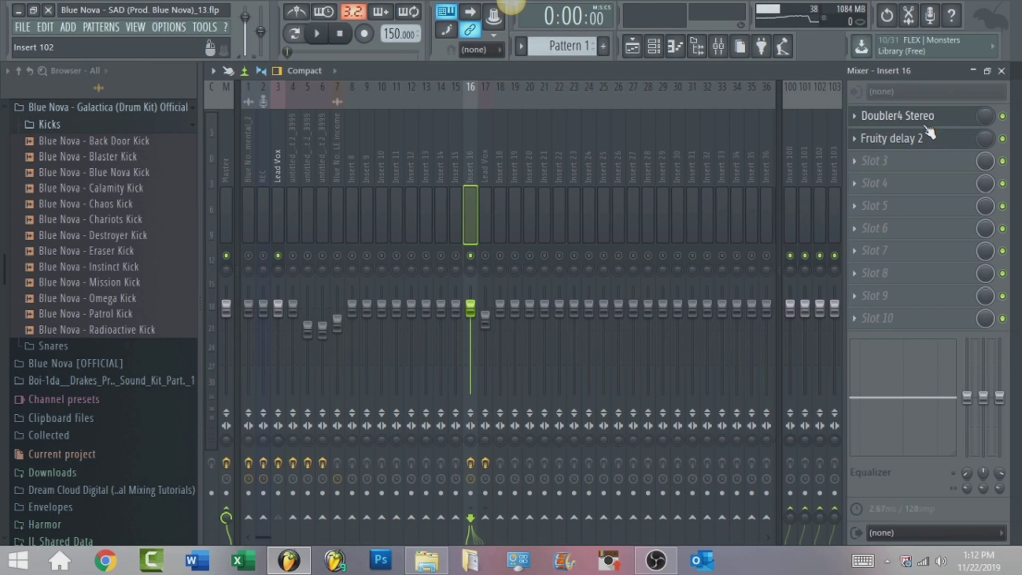
{"action": "left_click", "coordinate": [276, 167]}
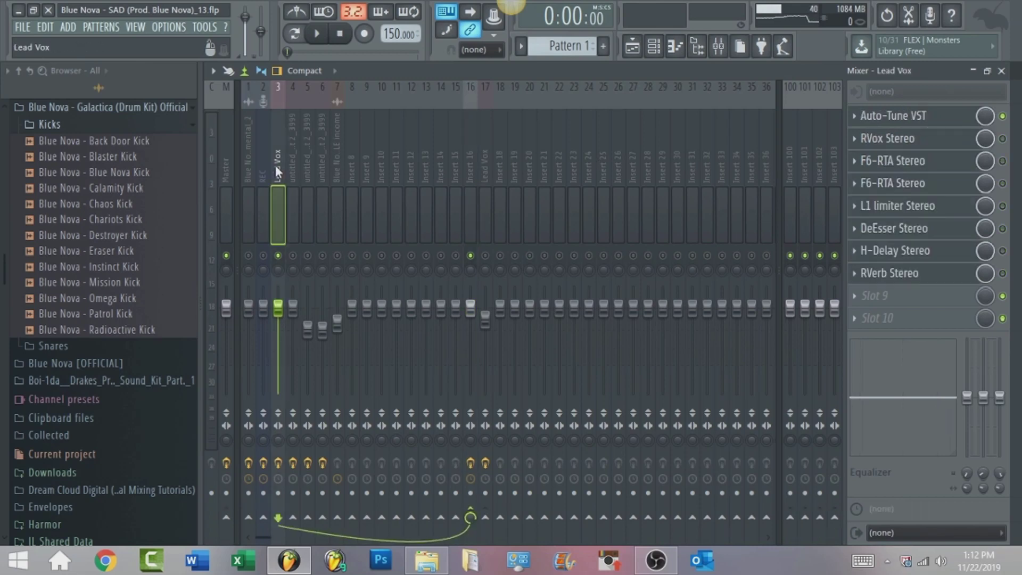
Step: Open Auto-Tune VST on the Lead Vox track and play the song to hear the vocal with only pitch correction
{"action": "left_click", "coordinate": [923, 122]}
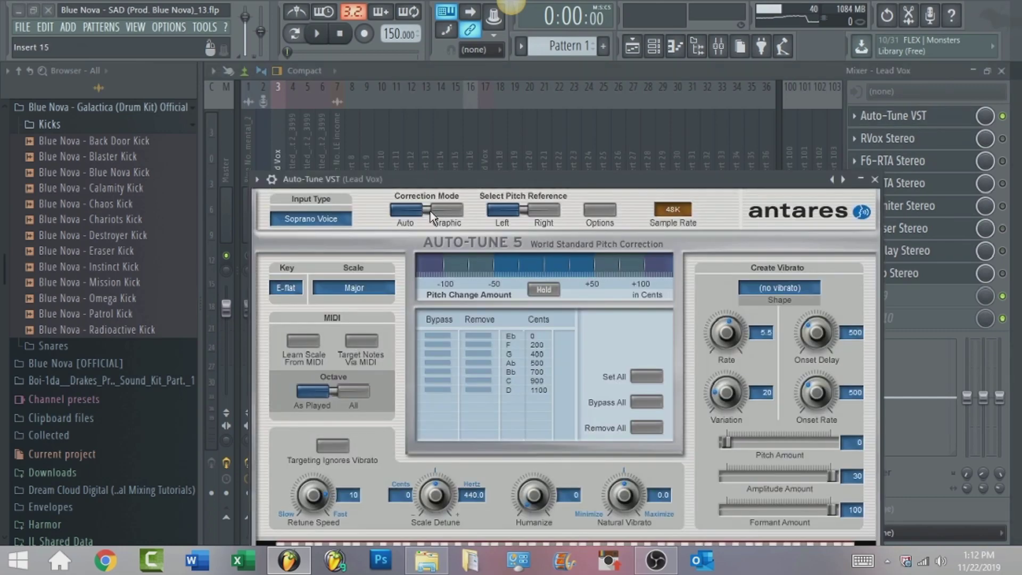
{"action": "left_click_drag", "start_coordinate": [449, 180], "coordinate": [520, 83]}
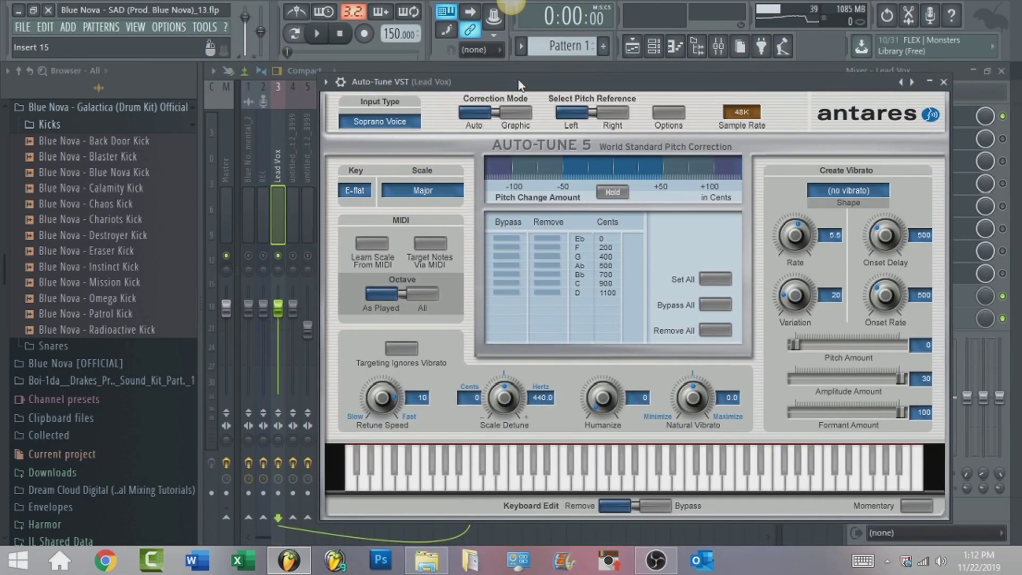
{"action": "left_click", "coordinate": [318, 34]}
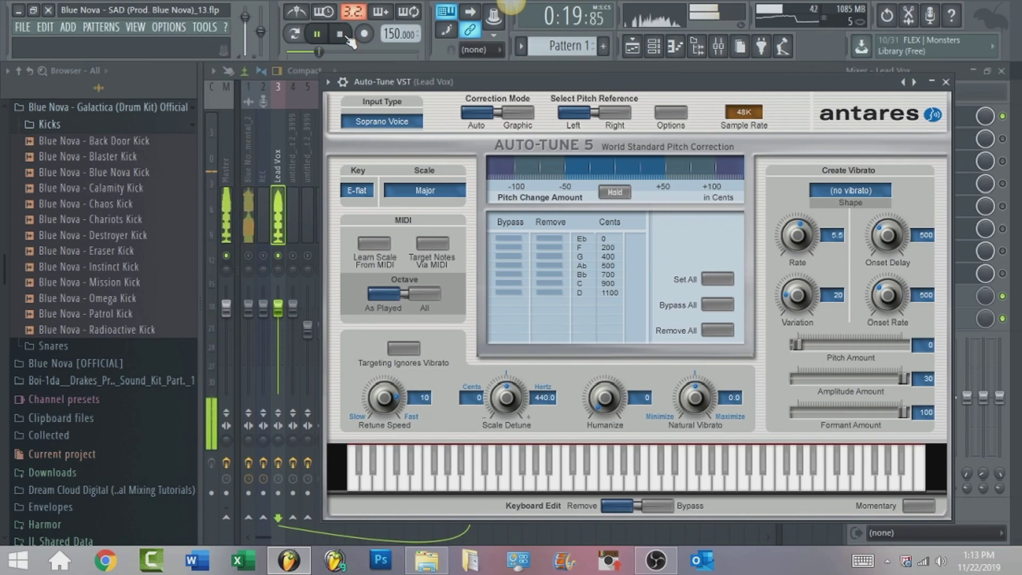
{"action": "left_click", "coordinate": [347, 38]}
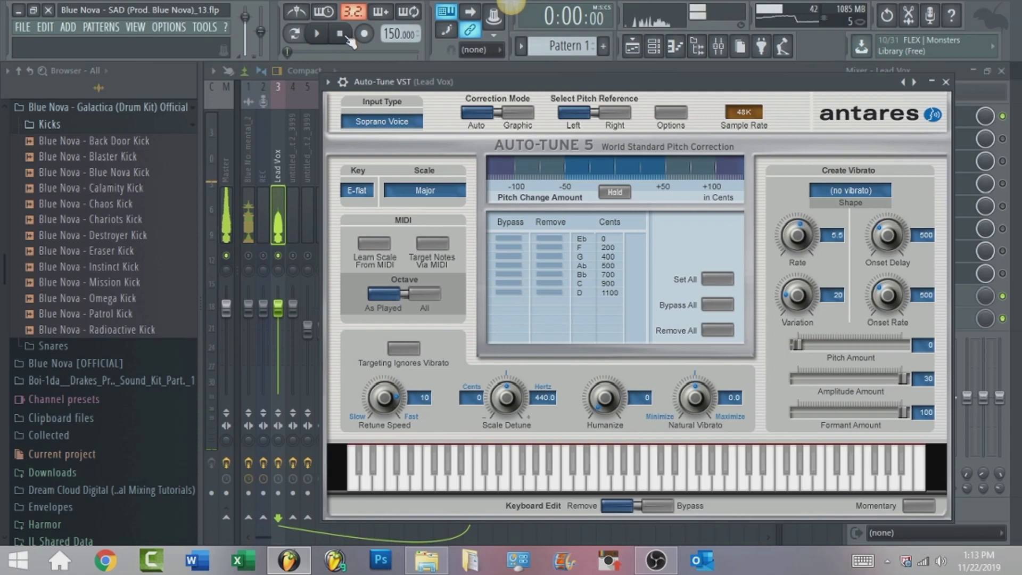
Step: Check the Doubler4 Stereo and Delay 2 mix level envelopes in the playlist and return to the mixer
{"action": "left_click", "coordinate": [277, 142]}
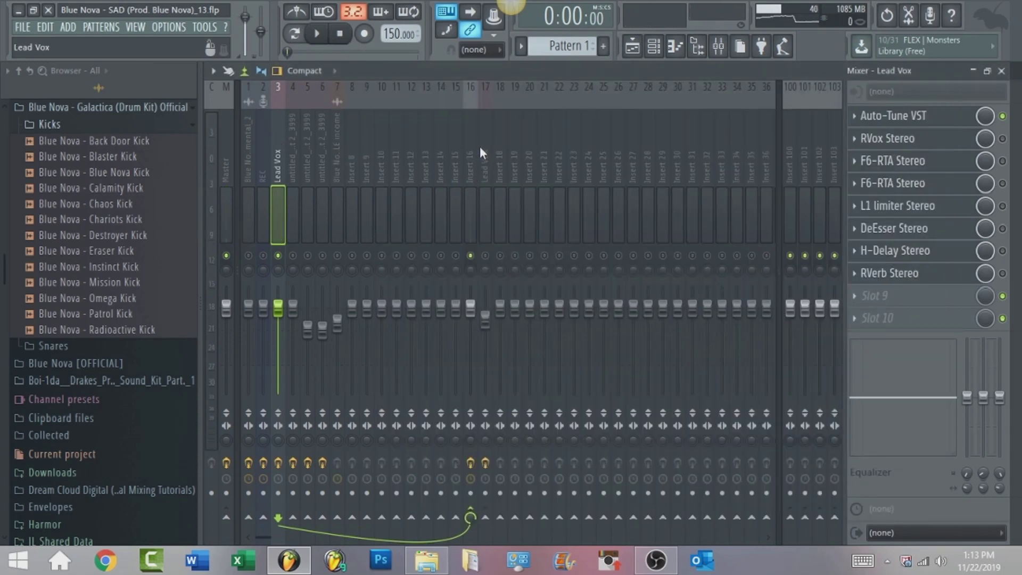
{"action": "left_click", "coordinate": [633, 47]}
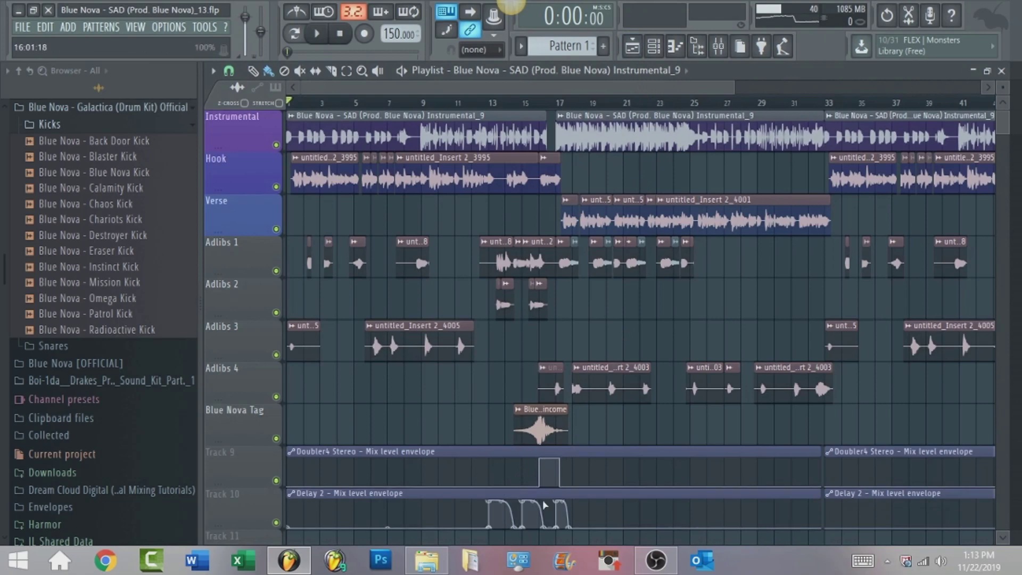
{"action": "left_click", "coordinate": [718, 47]}
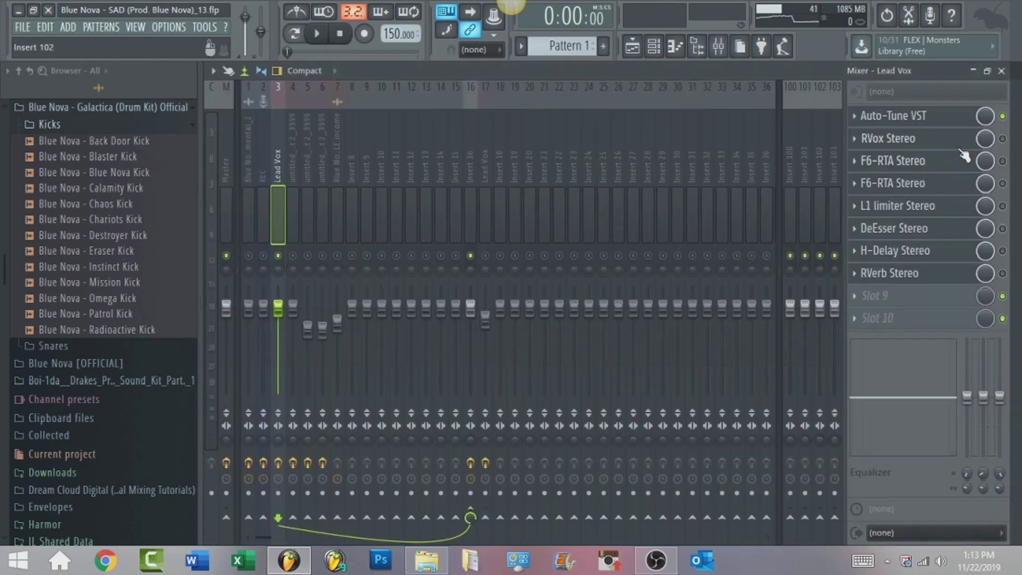
Step: Enable RVox Stereo on the Lead Vox track, open its settings and play the song to hear the compression
{"action": "left_click", "coordinate": [1002, 139]}
{"action": "left_click", "coordinate": [917, 142]}
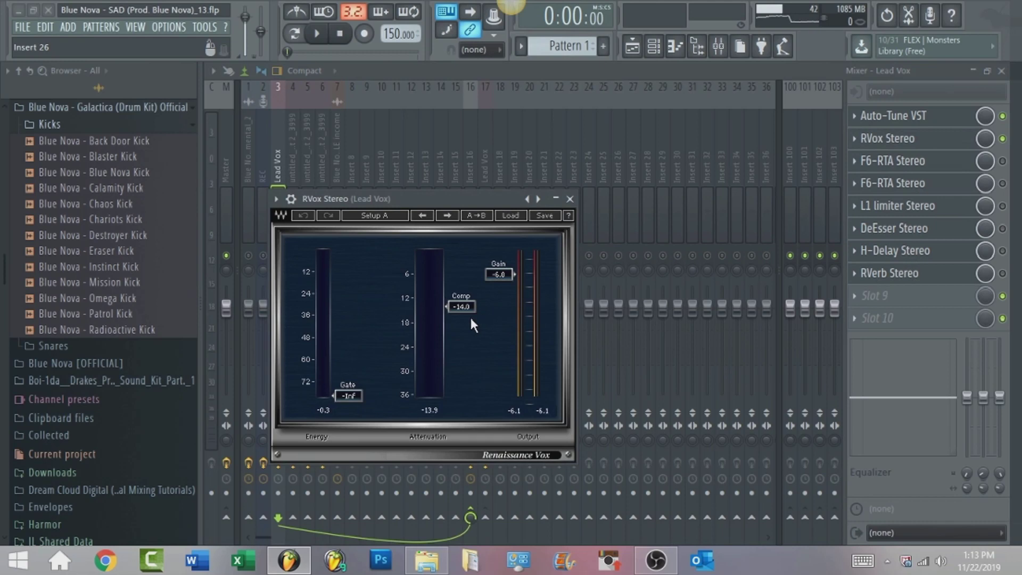
{"action": "left_click", "coordinate": [326, 38]}
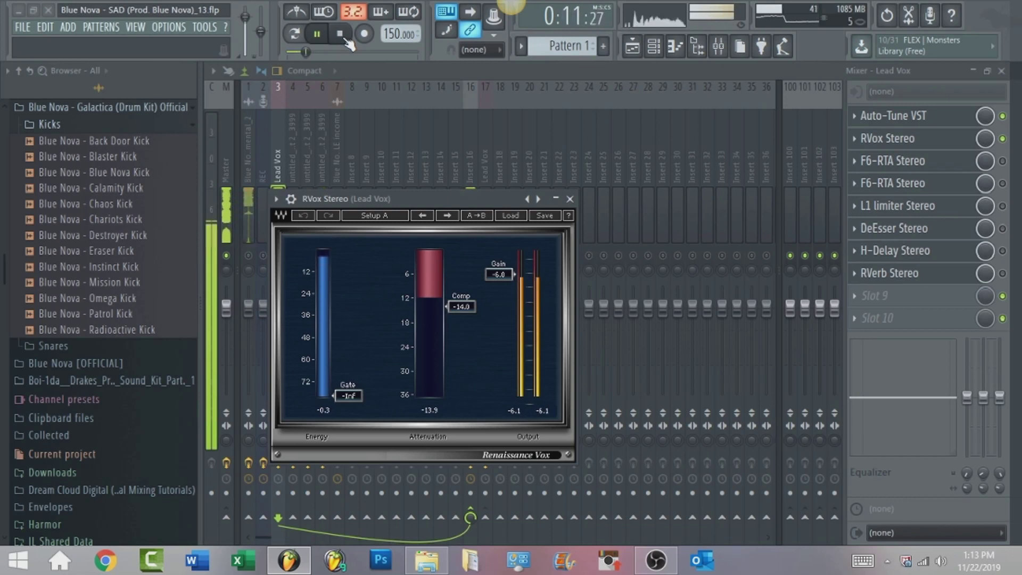
{"action": "left_click", "coordinate": [344, 37]}
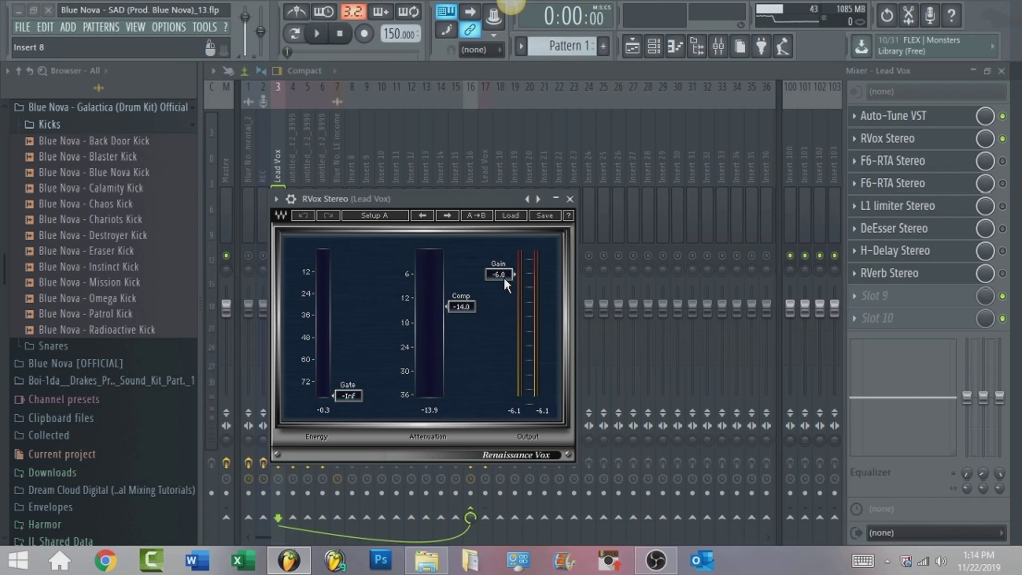
Step: Enable the first F6-RTA Stereo on the Lead Vox track, open it and check the settings of bands 1, 2 and 3
{"action": "left_click", "coordinate": [1003, 162]}
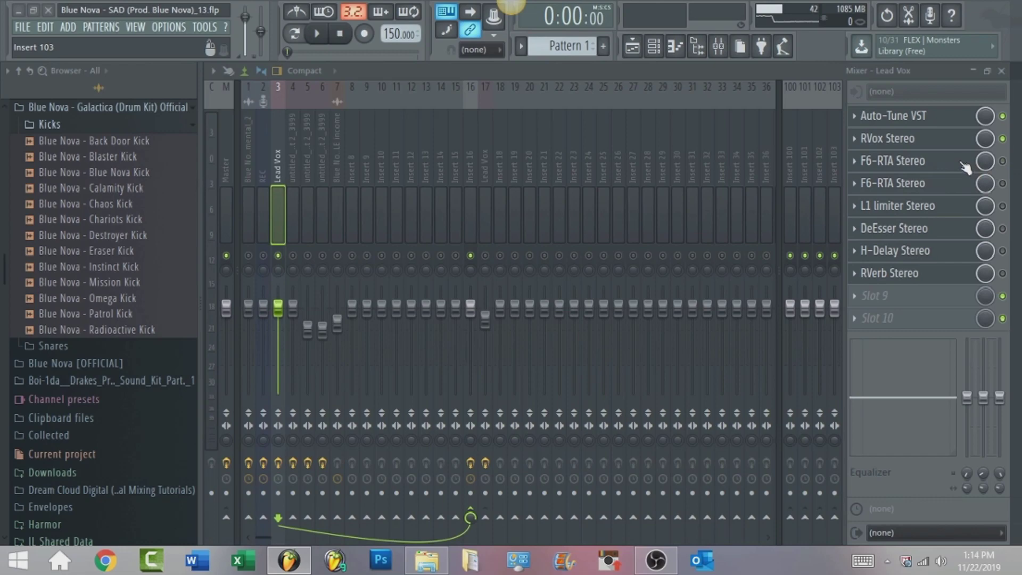
{"action": "left_click", "coordinate": [963, 164]}
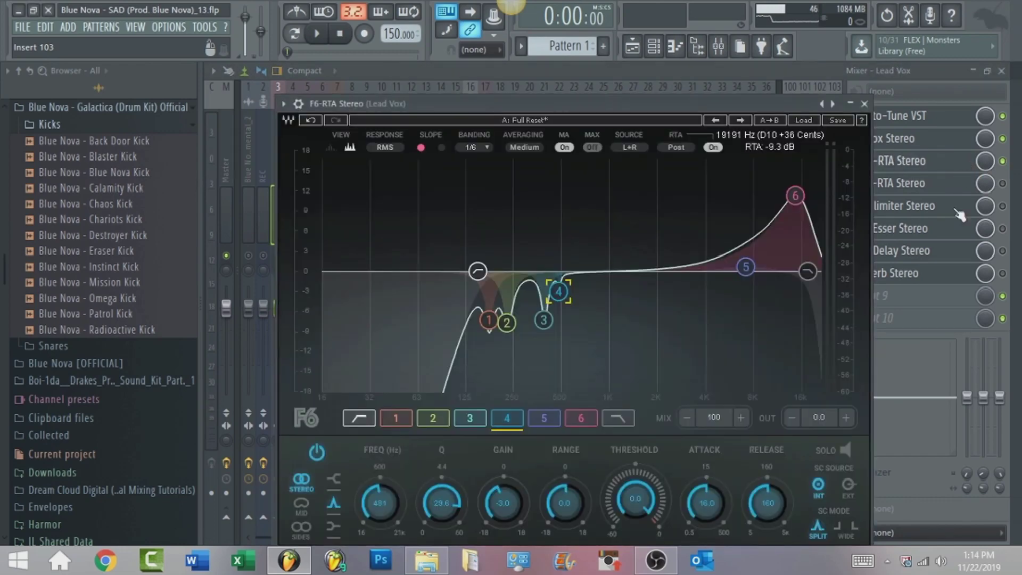
{"action": "left_click", "coordinate": [488, 320]}
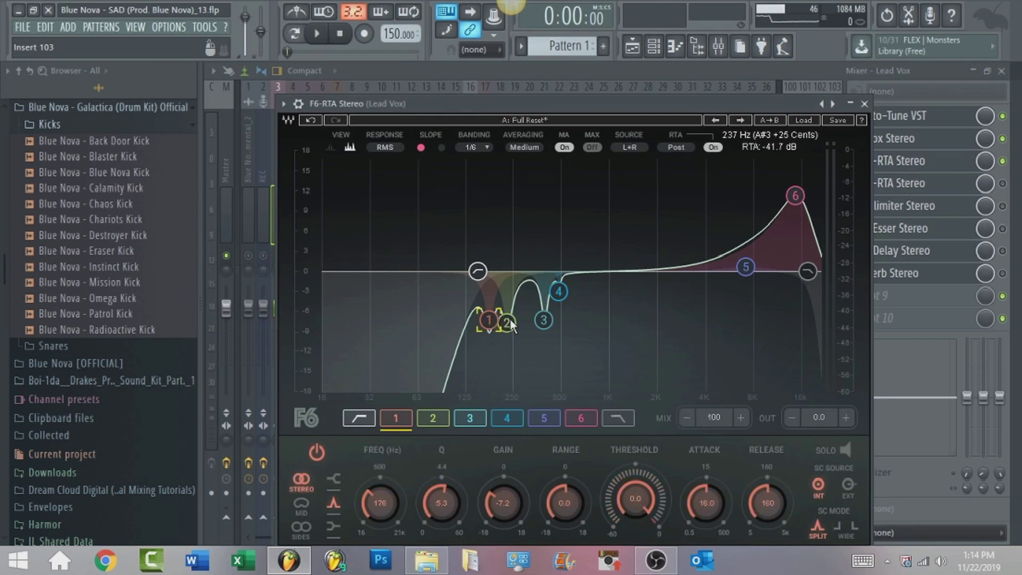
{"action": "left_click", "coordinate": [508, 322]}
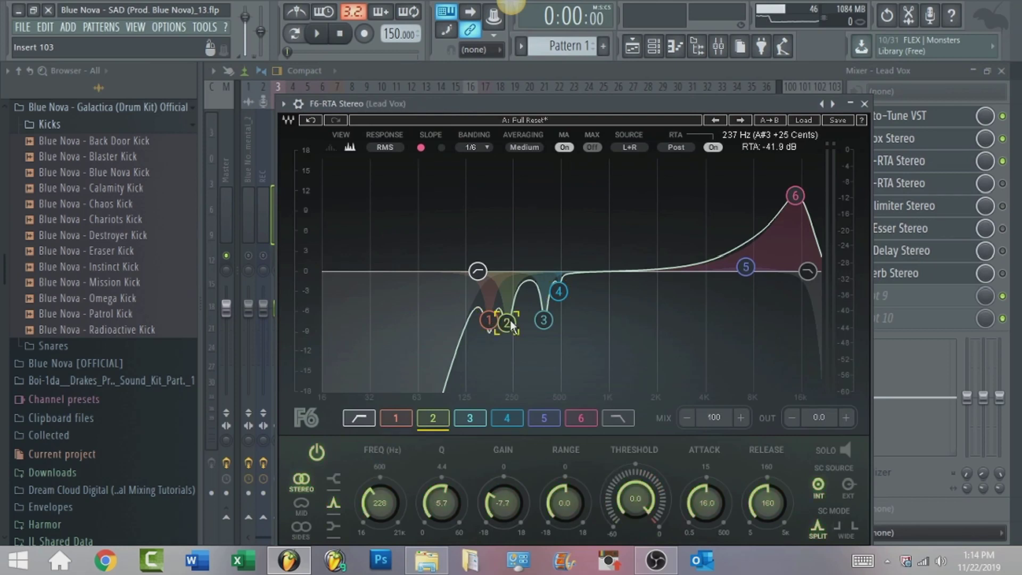
{"action": "left_click", "coordinate": [544, 321]}
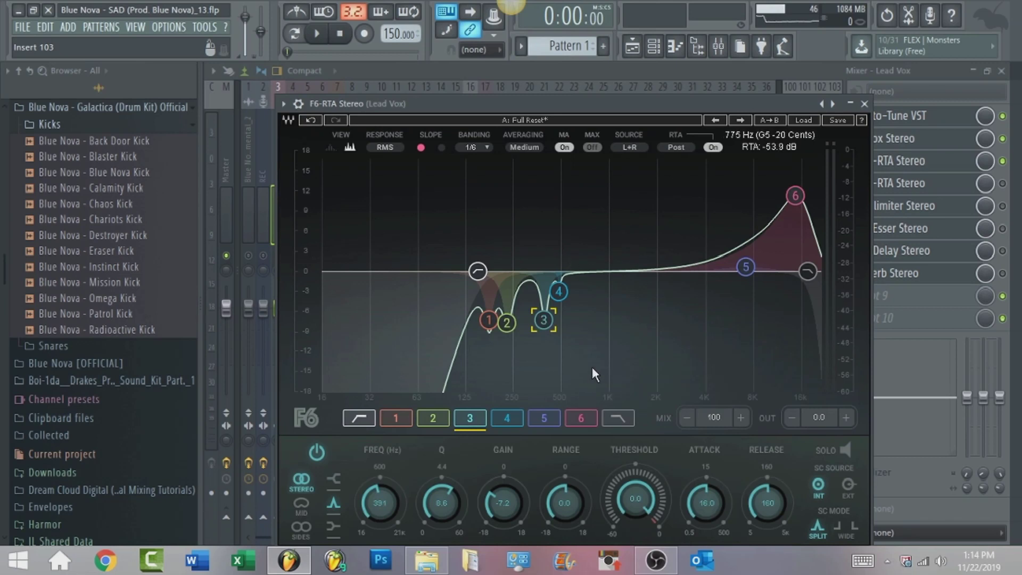
Step: Play the song to hear the first F6-RTA equalizer on the vocal, stop playback and check the band 6 settings
{"action": "left_click", "coordinate": [319, 36]}
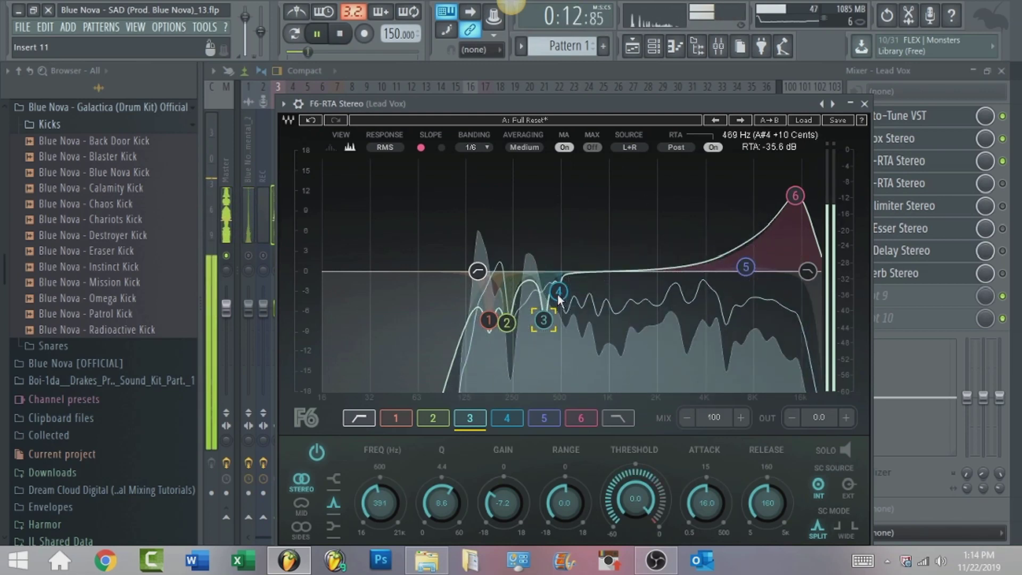
{"action": "left_click", "coordinate": [341, 34]}
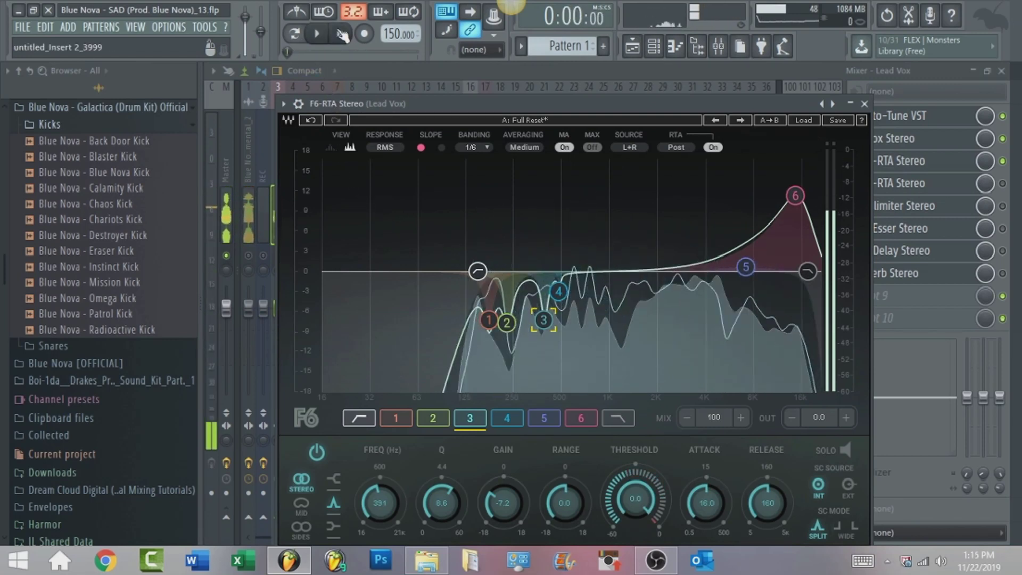
{"action": "left_click", "coordinate": [796, 197]}
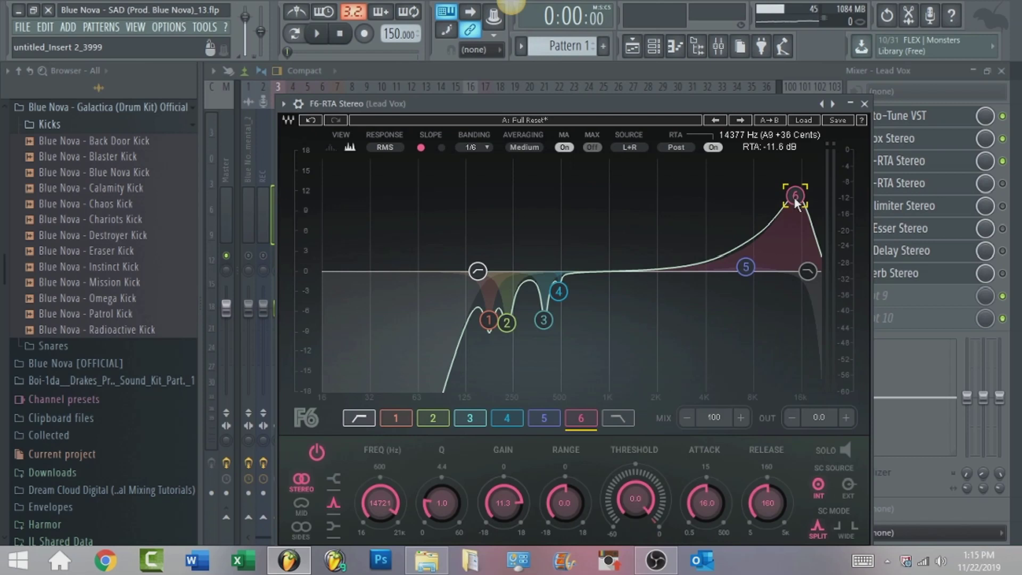
Step: Enable the second F6-RTA Stereo on the Lead Vox track, check its bands 5 and 6, and play the song through it
{"action": "left_click", "coordinate": [1003, 188]}
{"action": "left_click", "coordinate": [1004, 184]}
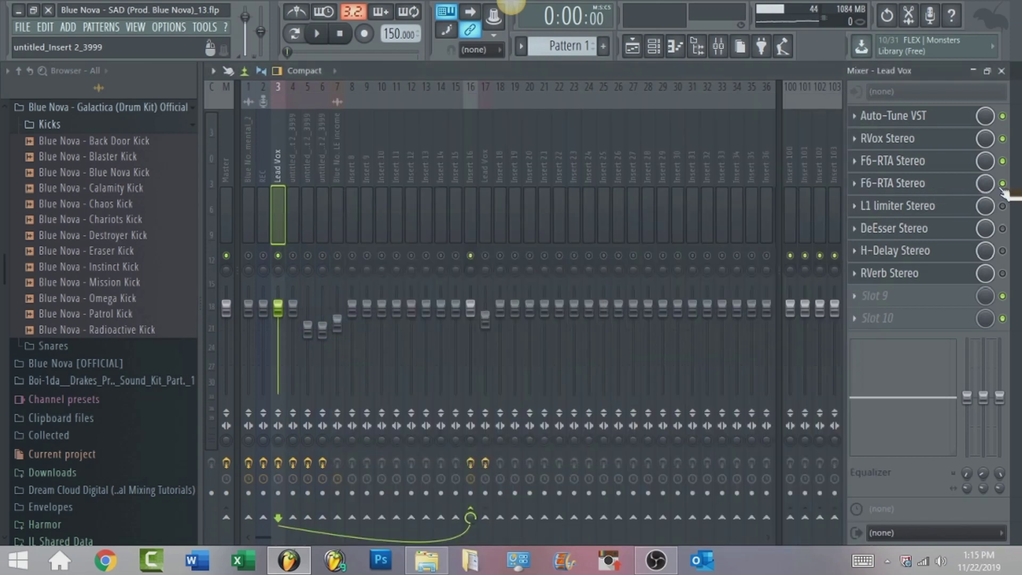
{"action": "left_click", "coordinate": [926, 187]}
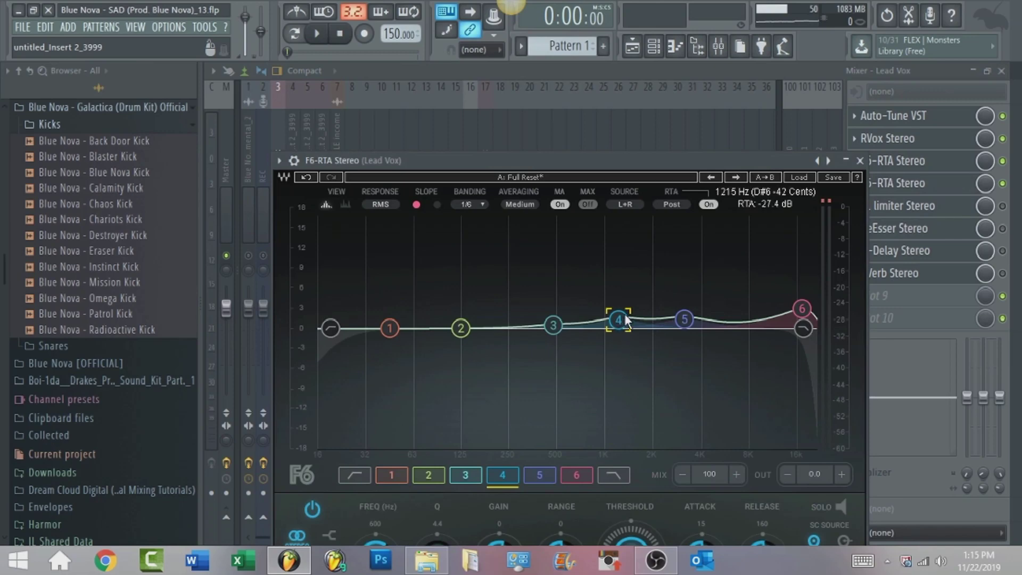
{"action": "left_click_drag", "start_coordinate": [583, 164], "coordinate": [576, 100]}
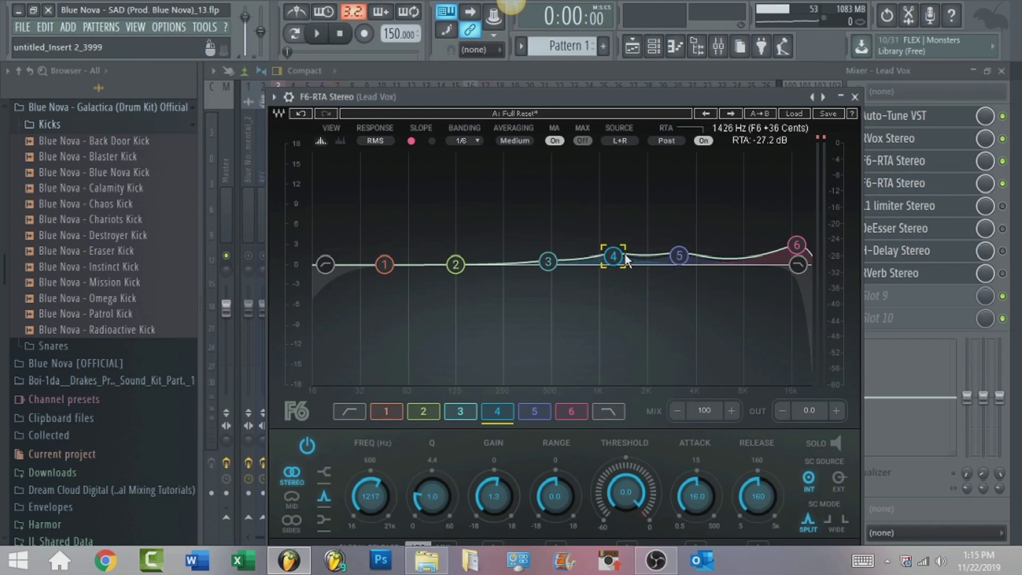
{"action": "left_click", "coordinate": [679, 257]}
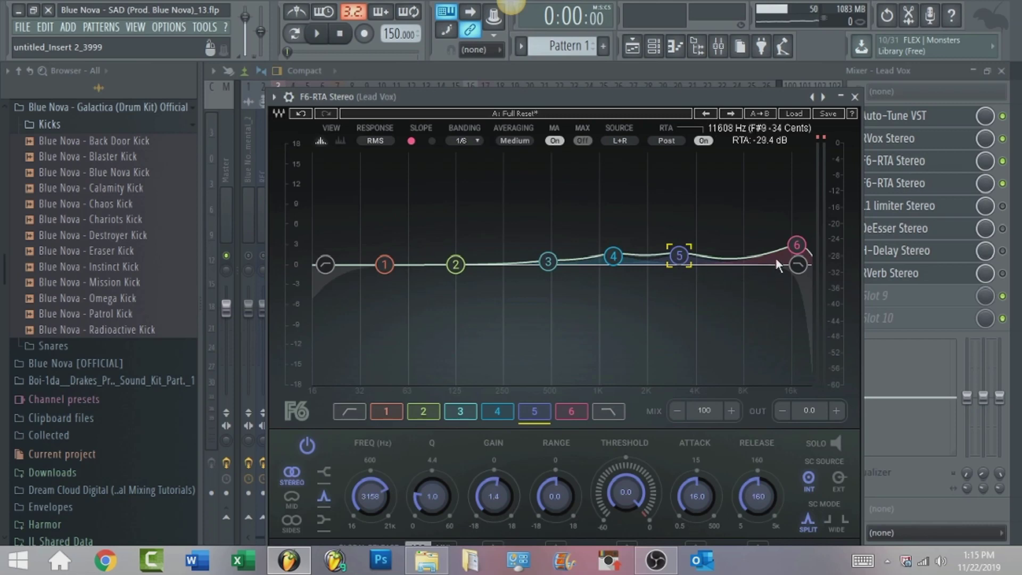
{"action": "left_click", "coordinate": [796, 246]}
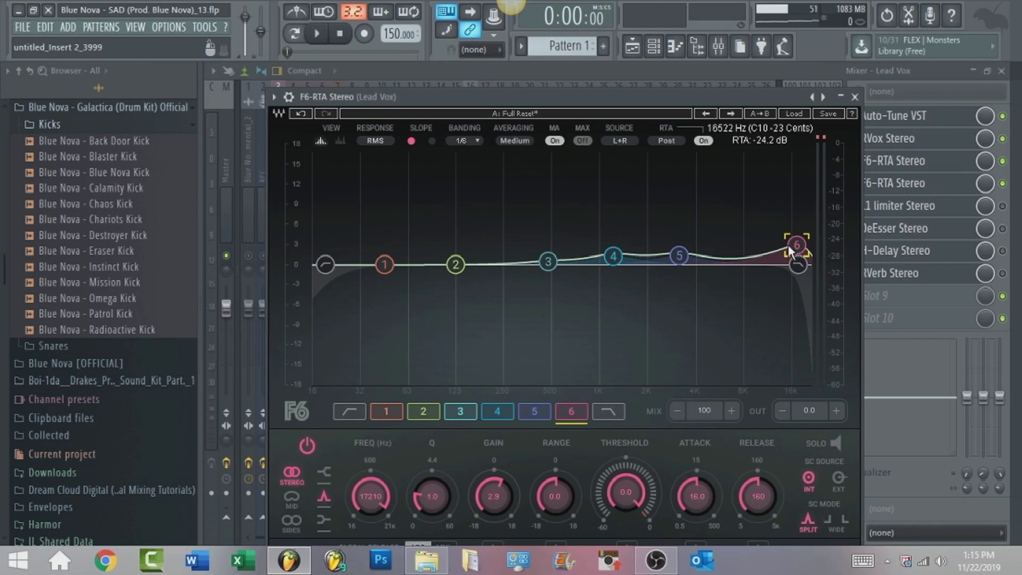
{"action": "left_click", "coordinate": [319, 35]}
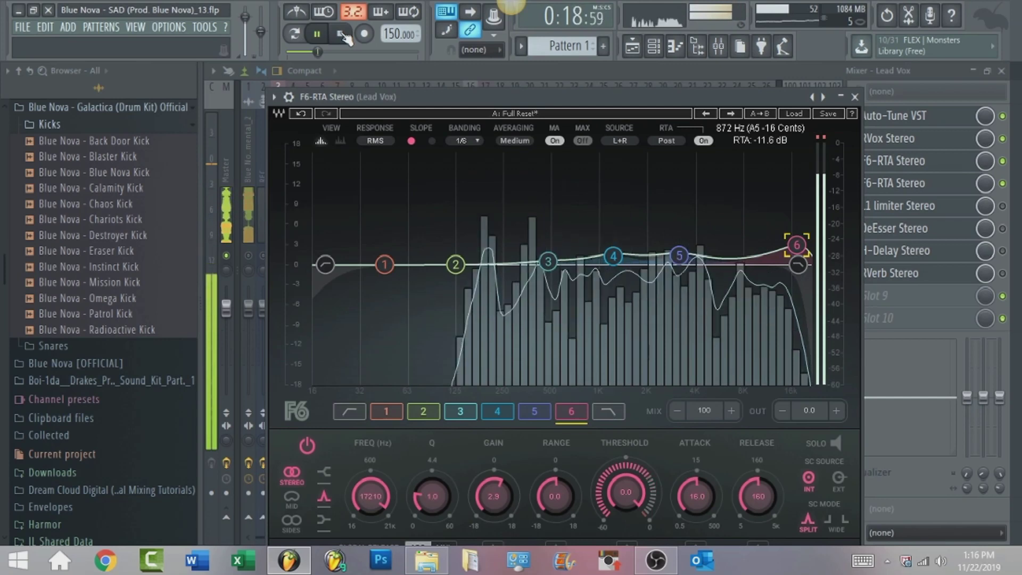
{"action": "left_click", "coordinate": [340, 34]}
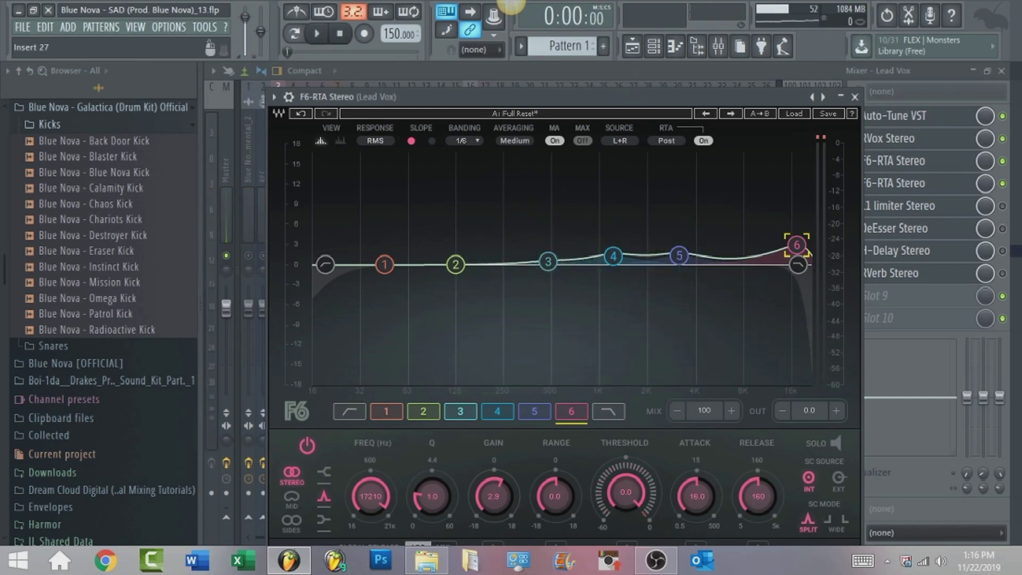
Step: Enable L1 limiter Stereo on the Lead Vox track, open its settings and play the song to hear the limiting
{"action": "left_click", "coordinate": [1002, 205]}
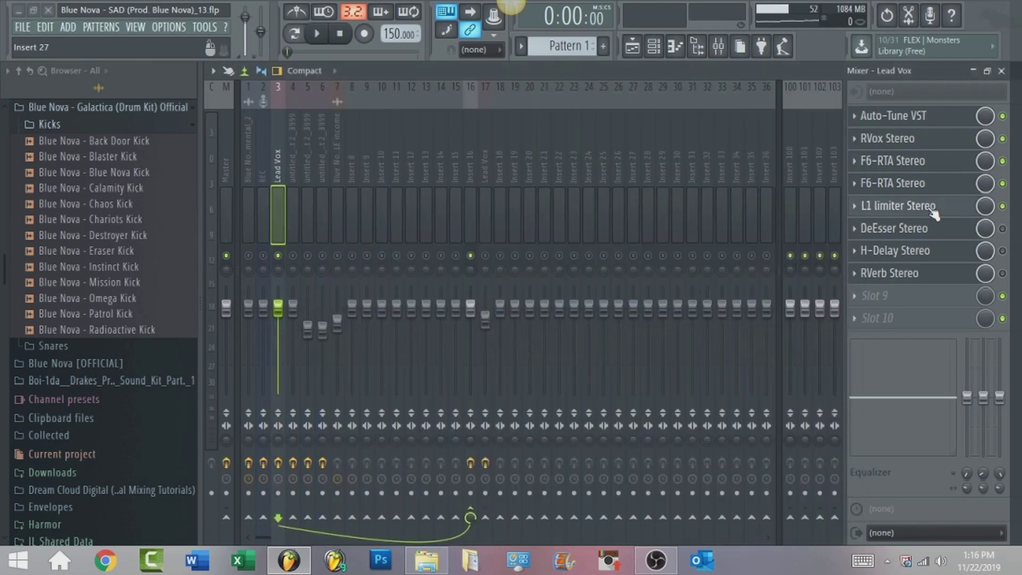
{"action": "left_click", "coordinate": [934, 212]}
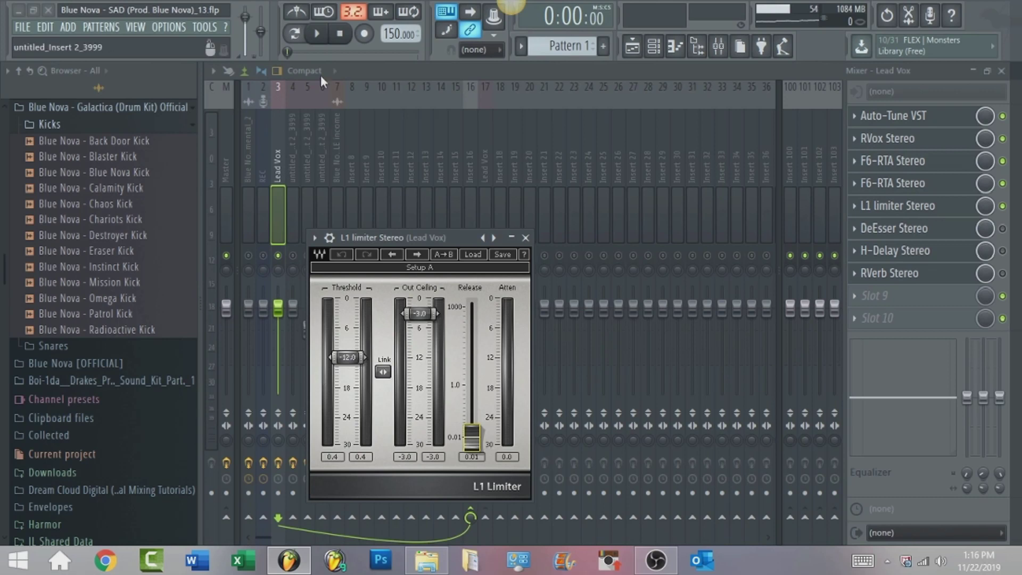
{"action": "left_click", "coordinate": [318, 35]}
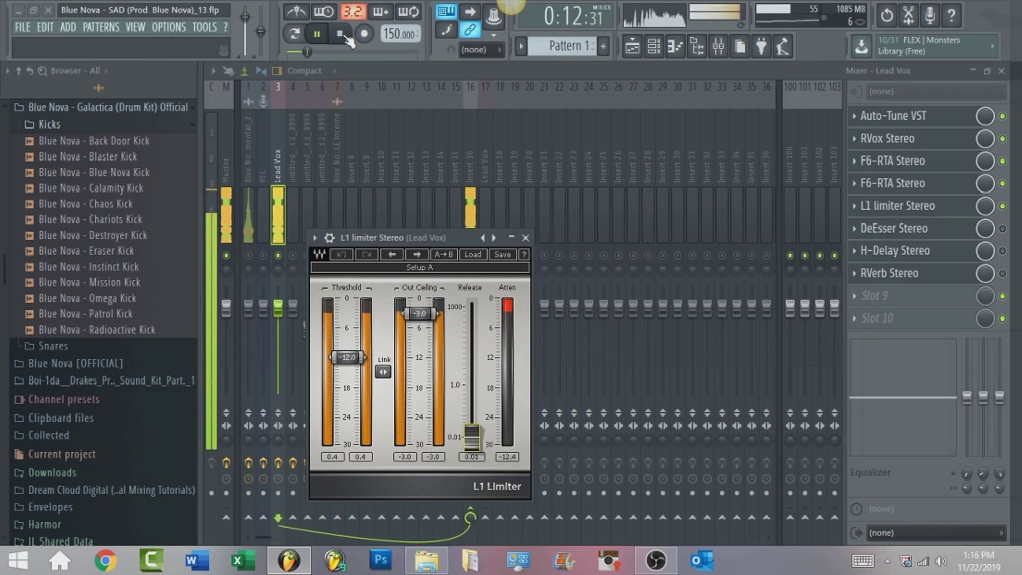
{"action": "left_click", "coordinate": [341, 34]}
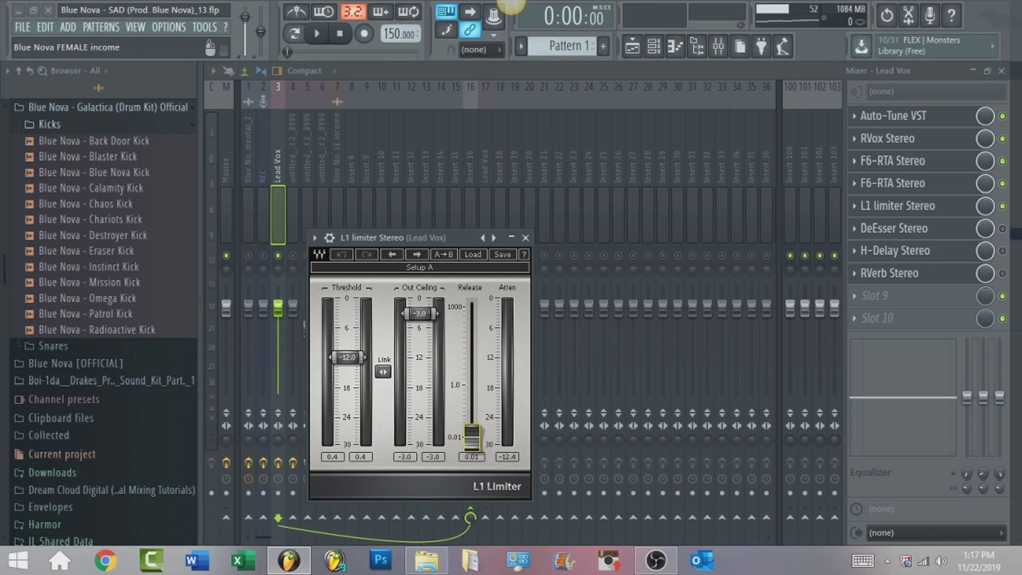
Step: Enable DeEsser Stereo on the Lead Vox track, open its settings and play the song to hear the sibilance reduction
{"action": "left_click", "coordinate": [1002, 230]}
{"action": "left_click", "coordinate": [962, 233]}
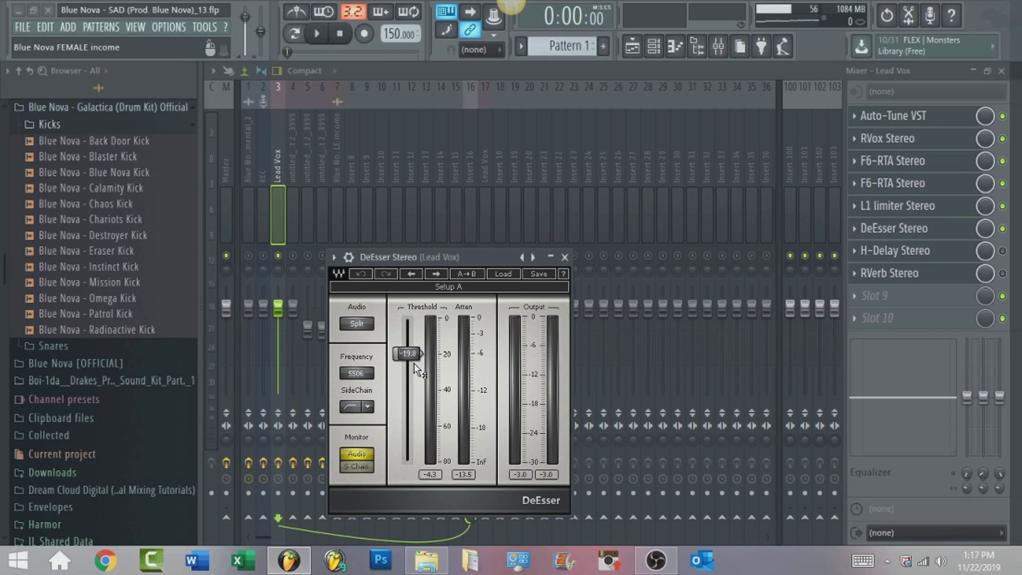
{"action": "left_click", "coordinate": [320, 35]}
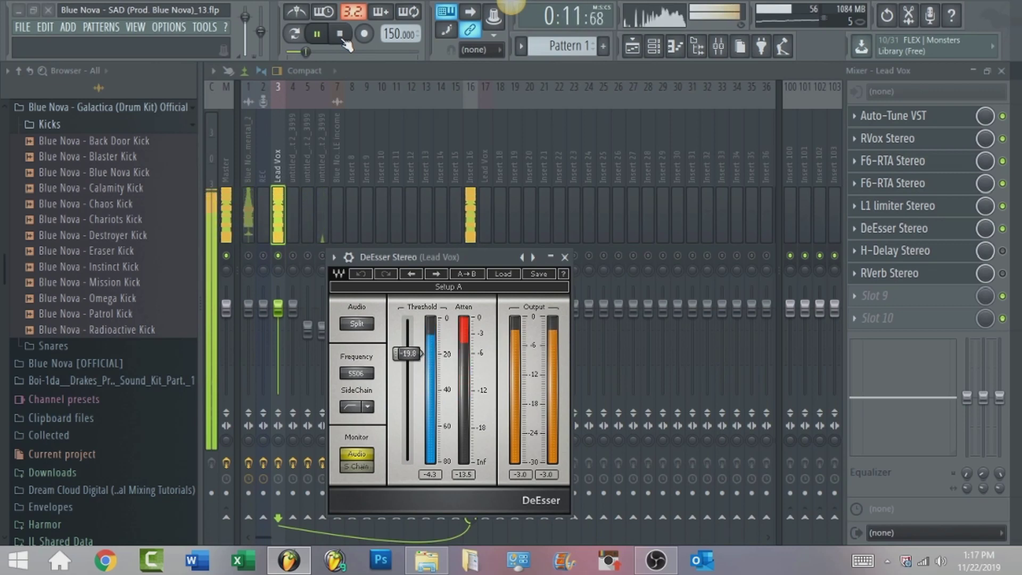
{"action": "left_click", "coordinate": [340, 34]}
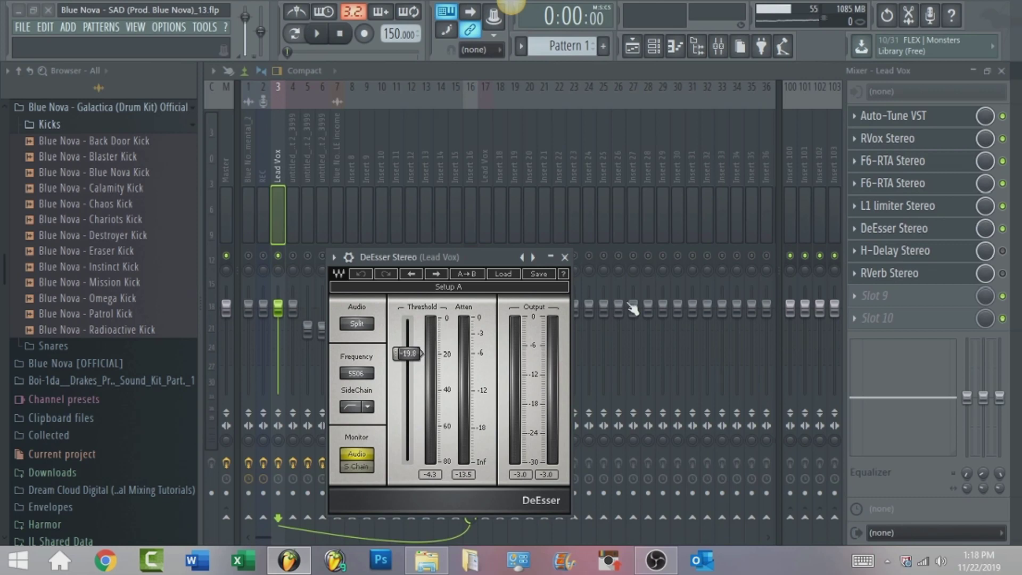
Step: Enable H-Delay Stereo on the Lead Vox track, set its LoPass filter to 685 and check the dry/wet, HiPass and modulation values
{"action": "left_click", "coordinate": [1003, 251]}
{"action": "left_click", "coordinate": [961, 257]}
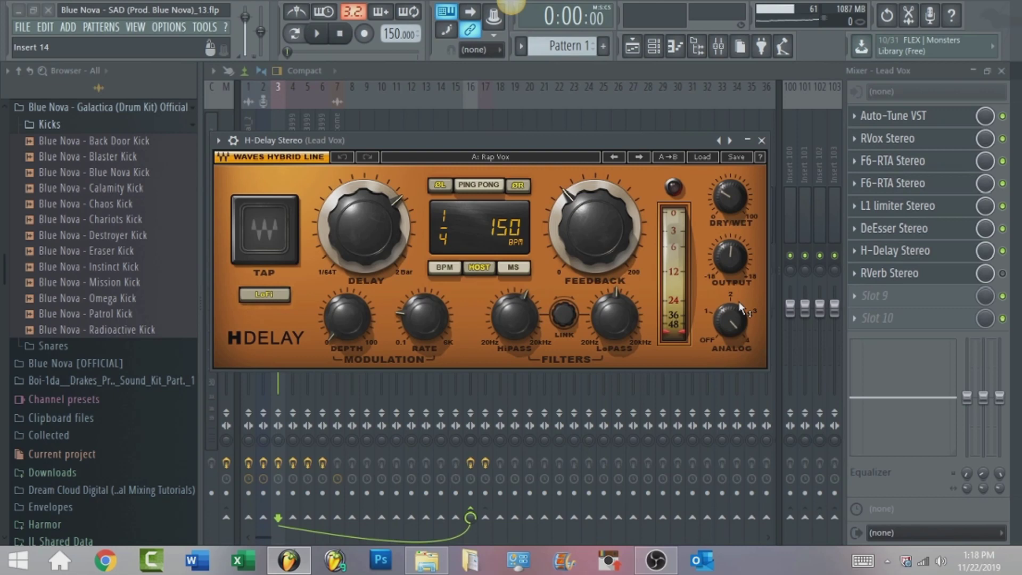
{"action": "mouse_move", "coordinate": [730, 197]}
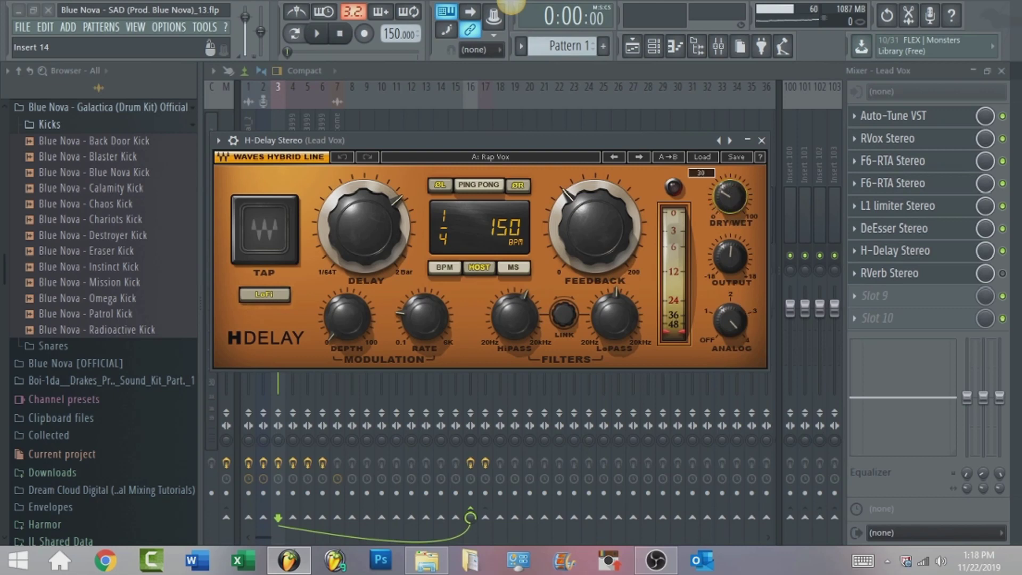
{"action": "left_click_drag", "start_coordinate": [614, 318], "coordinate": [615, 314]}
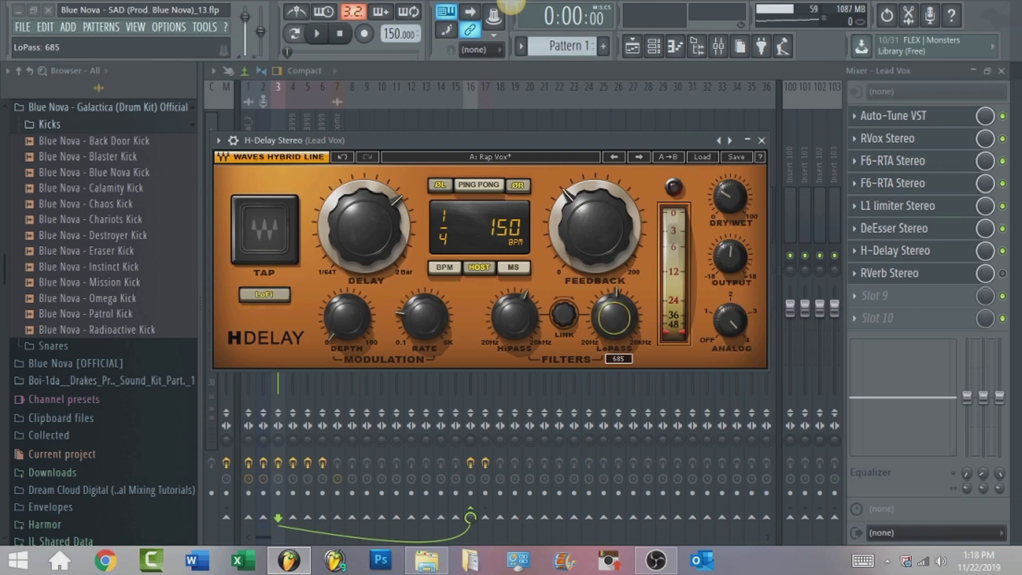
{"action": "mouse_move", "coordinate": [514, 317]}
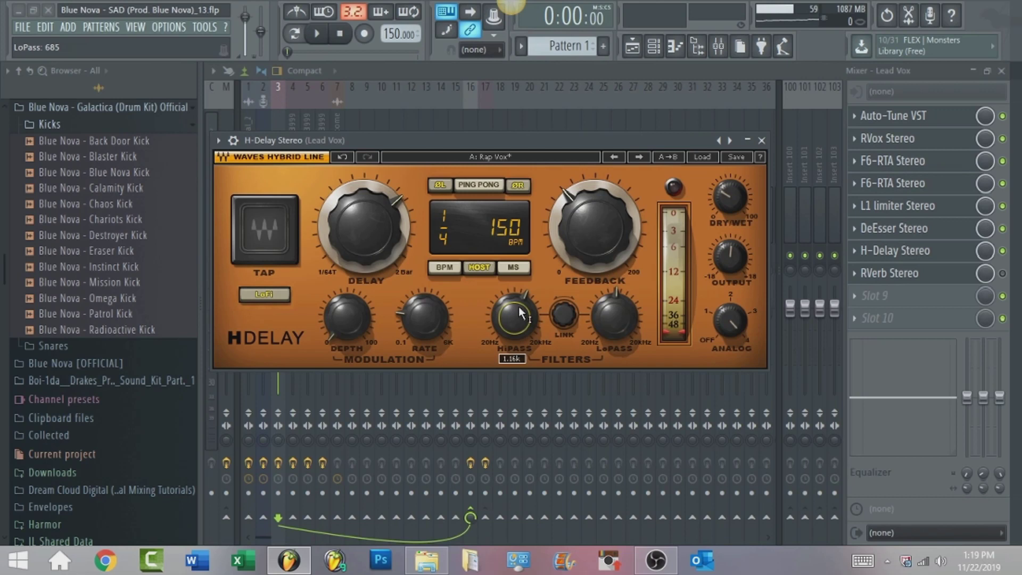
{"action": "mouse_move", "coordinate": [422, 319]}
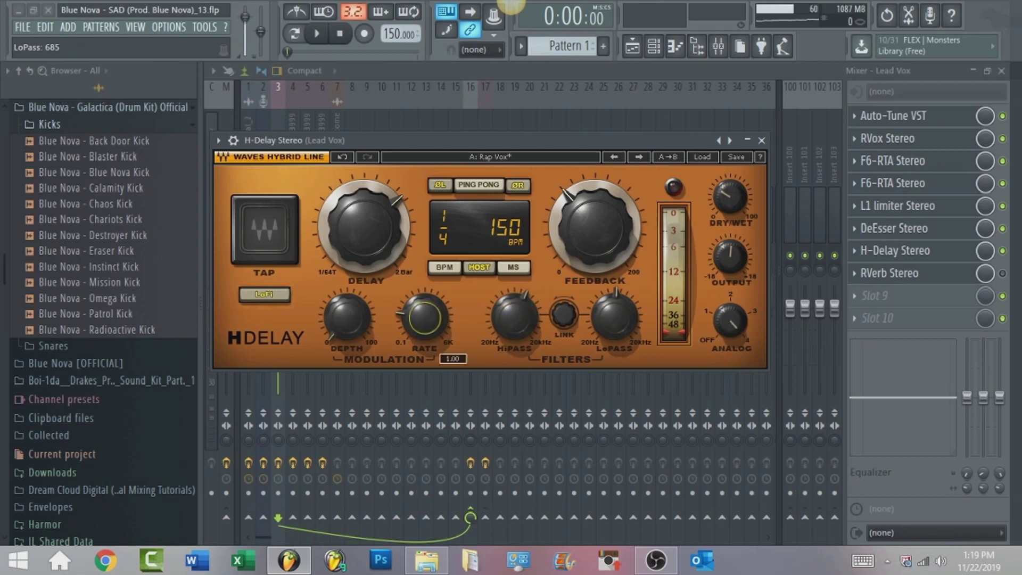
{"action": "mouse_move", "coordinate": [347, 318]}
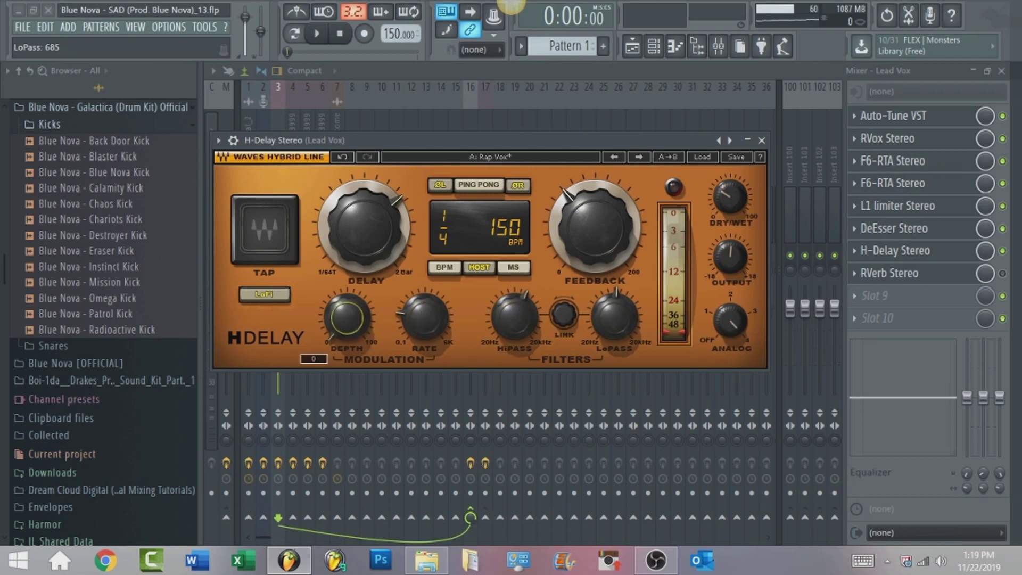
Step: Play the song to hear the delay on the vocal, stop playback and close the H-Delay settings
{"action": "key", "text": "space"}
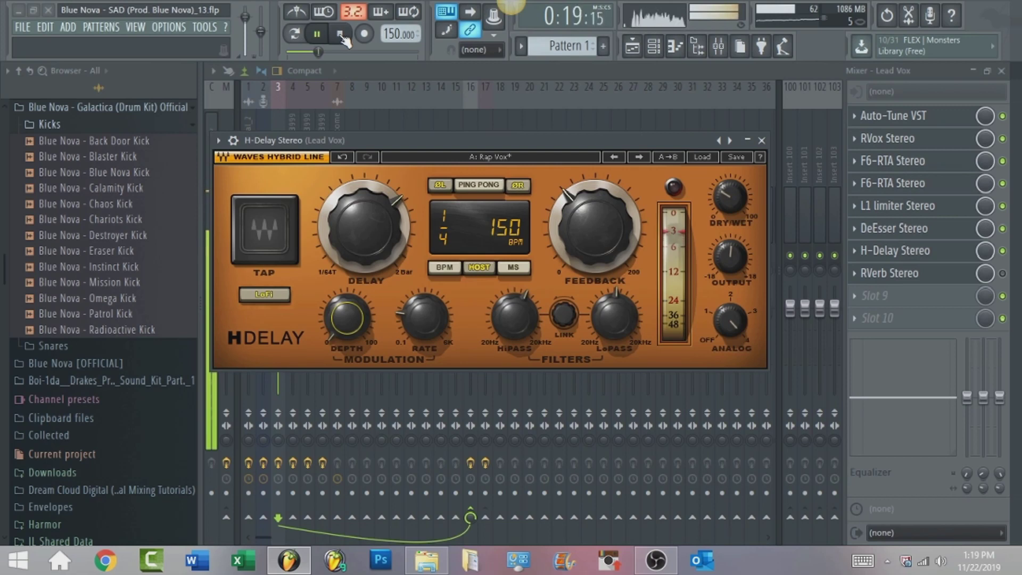
{"action": "left_click", "coordinate": [340, 34]}
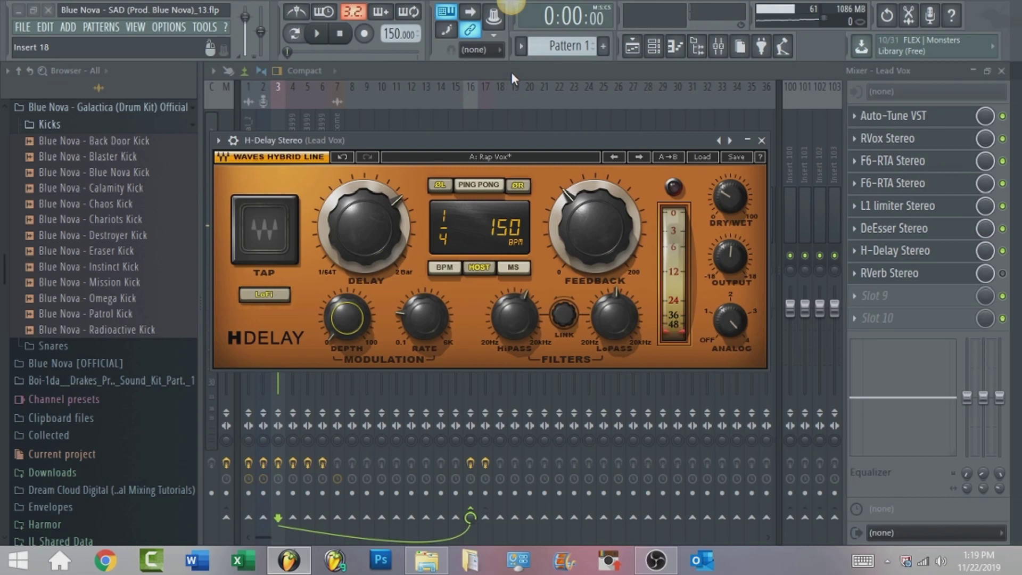
{"action": "key", "text": "Escape"}
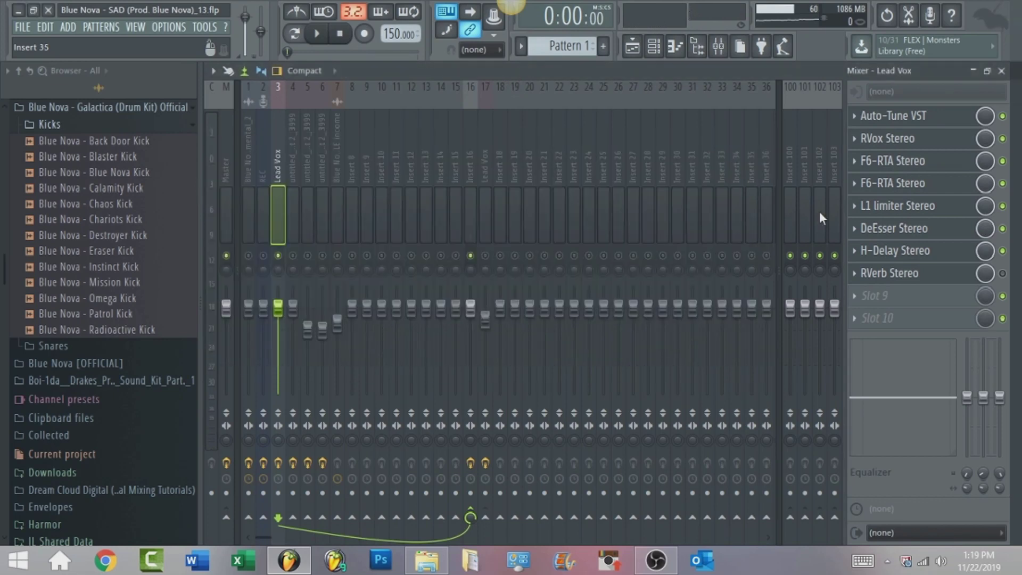
Step: Enable RVerb Stereo on the Lead Vox track, open its settings and play the song to hear the reverb
{"action": "left_click", "coordinate": [1002, 273]}
{"action": "left_click", "coordinate": [961, 281]}
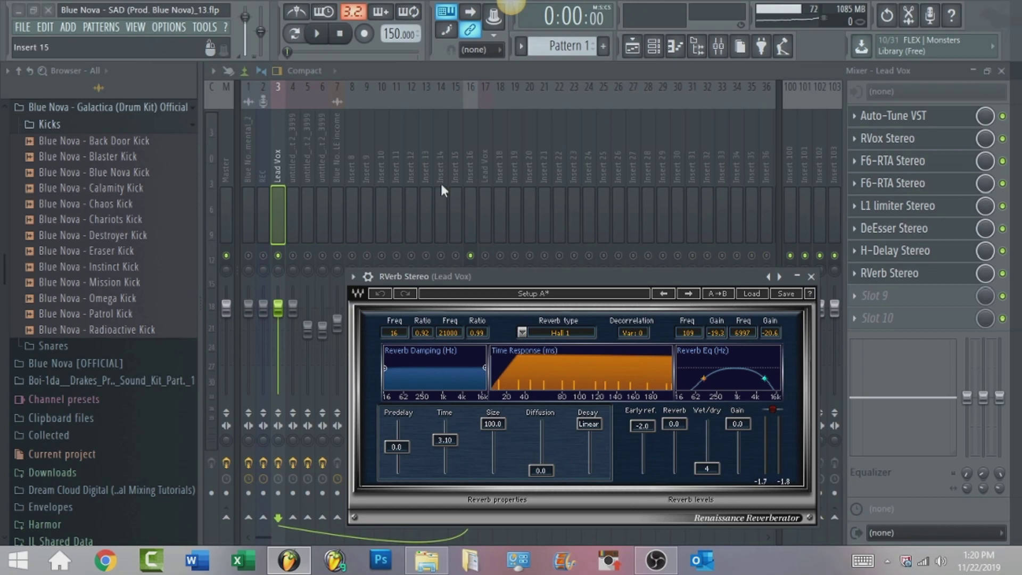
{"action": "left_click", "coordinate": [320, 36]}
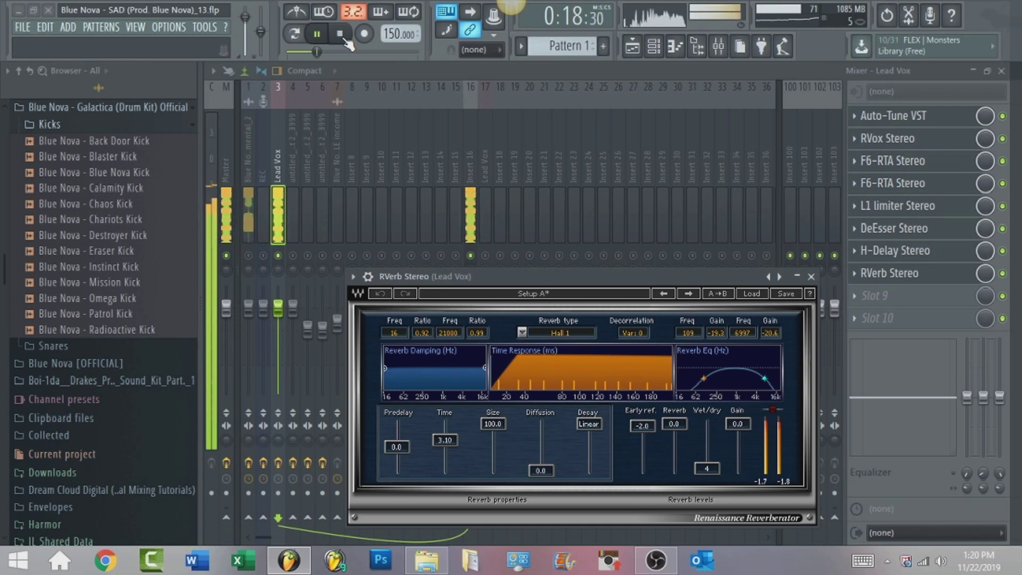
{"action": "left_click", "coordinate": [344, 37]}
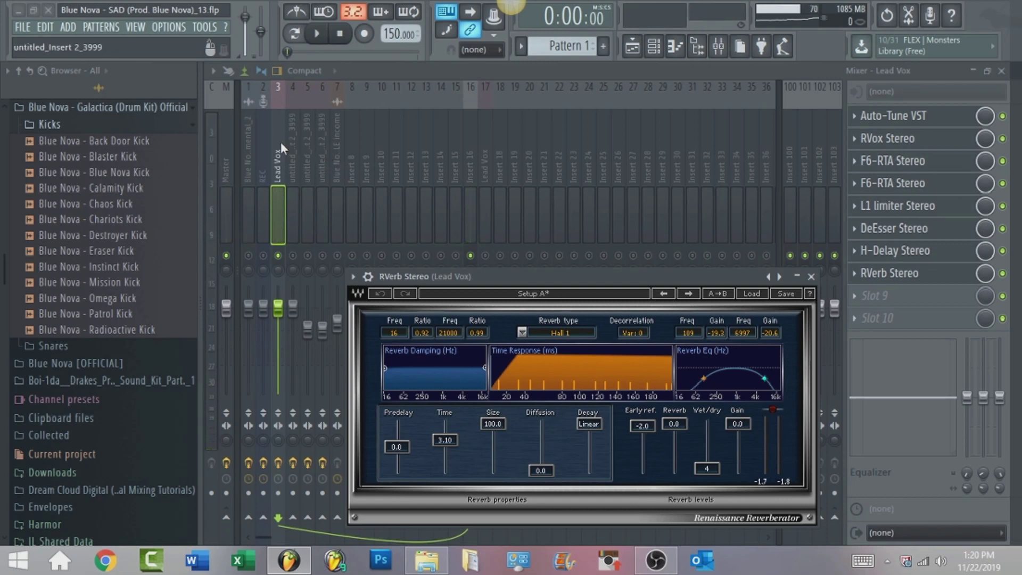
Step: Unmute mixer tracks 4 to 7 and the second Lead Vox track on insert 17
{"action": "left_click", "coordinate": [296, 165]}
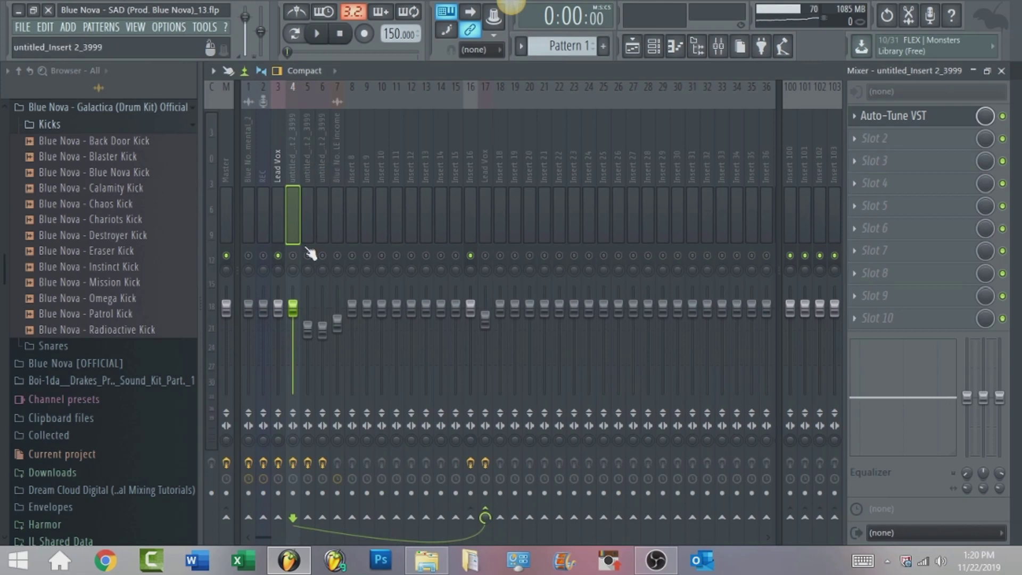
{"action": "left_click_drag", "start_coordinate": [293, 256], "coordinate": [344, 265]}
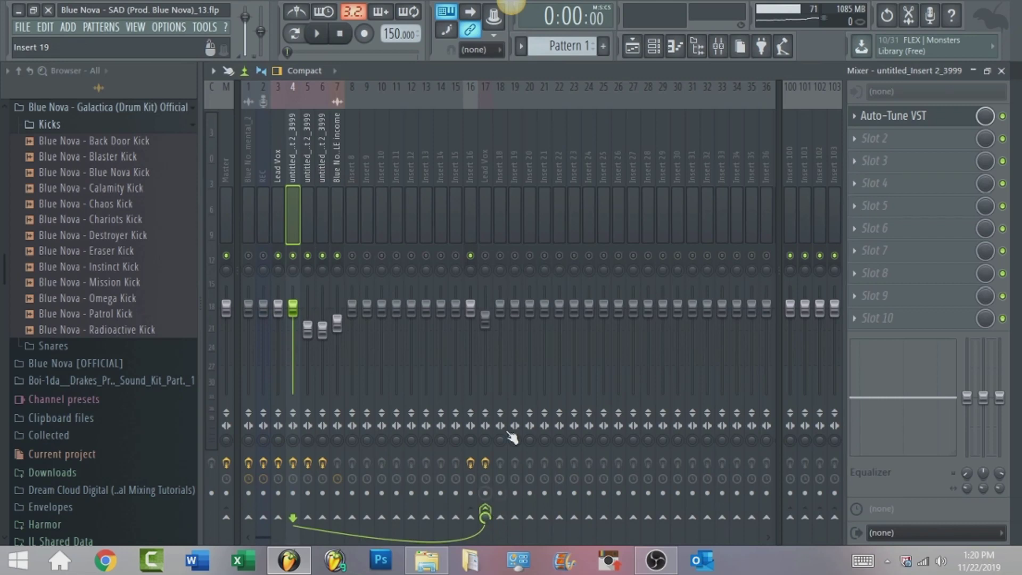
{"action": "left_click", "coordinate": [484, 160]}
{"action": "left_click", "coordinate": [488, 256]}
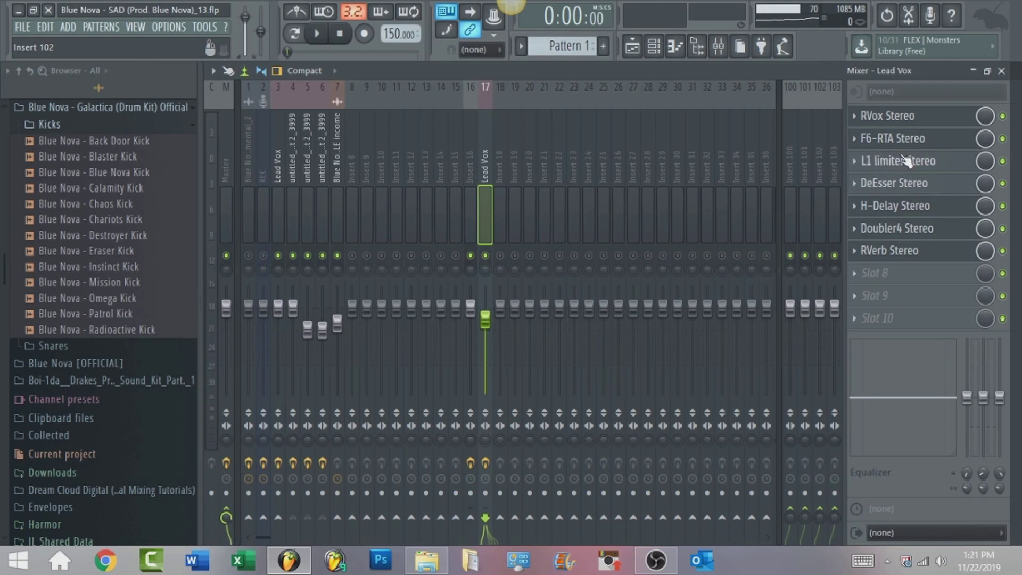
Step: Open the Doubler4 Stereo settings on the insert 17 Lead Vox track, review the voices and EQ curve, and close them
{"action": "left_click", "coordinate": [949, 236]}
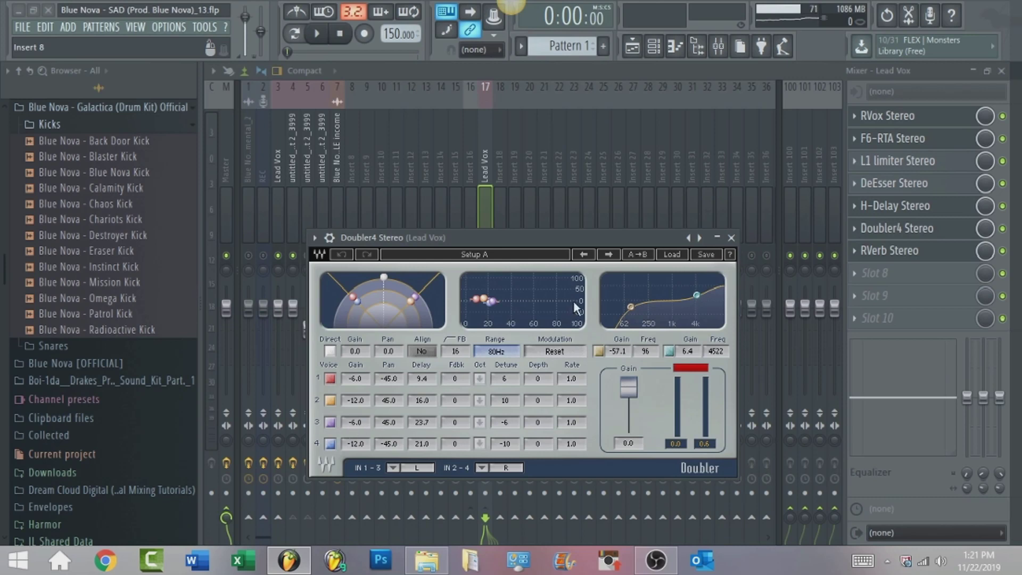
{"action": "left_click", "coordinate": [630, 306]}
{"action": "left_click", "coordinate": [446, 67]}
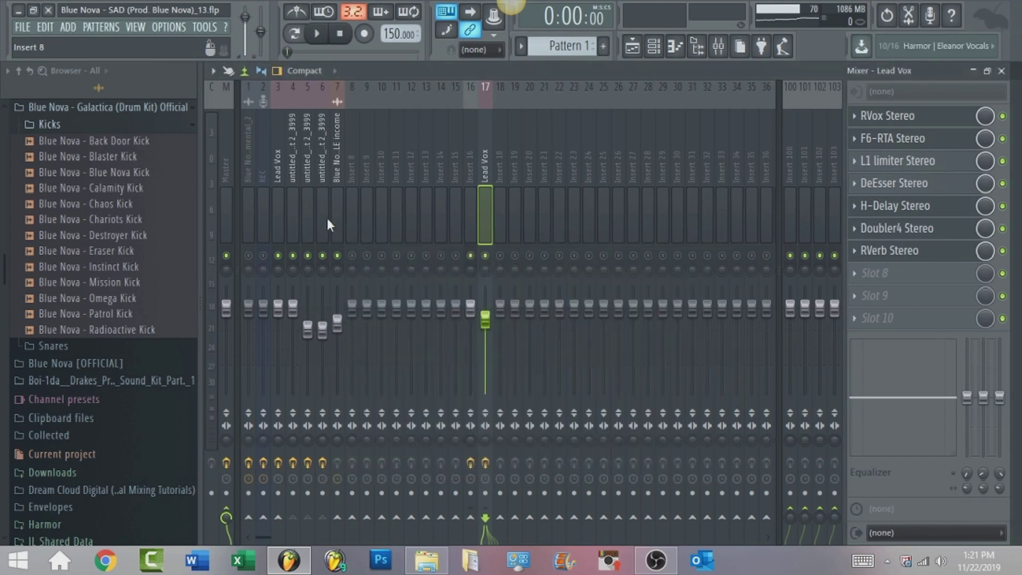
Step: Mute the Lead Vox track on insert 3, play the song to hear the remaining vocals, and review insert 17's RVerb Stereo settings
{"action": "left_click", "coordinate": [278, 256]}
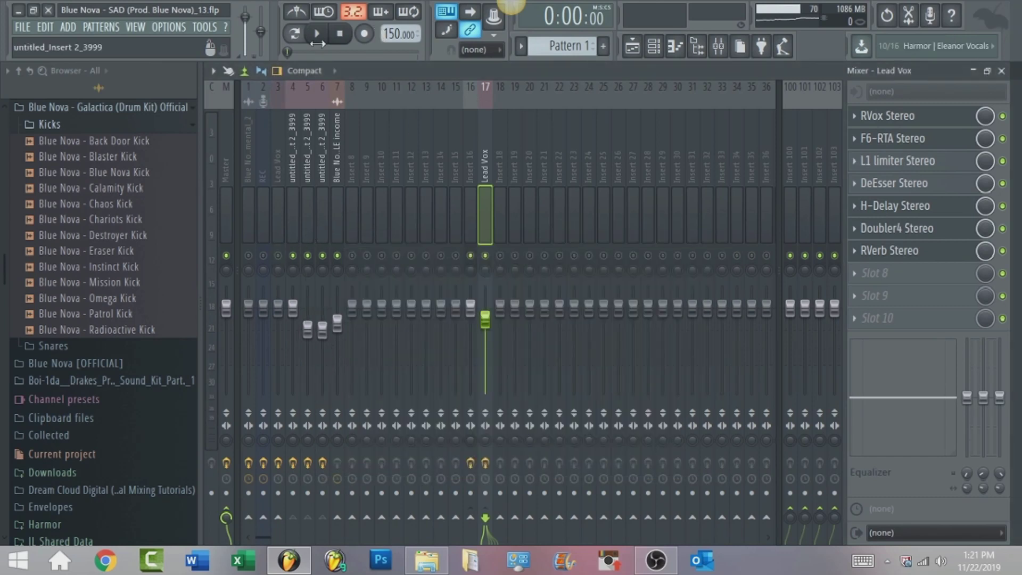
{"action": "key", "text": "space"}
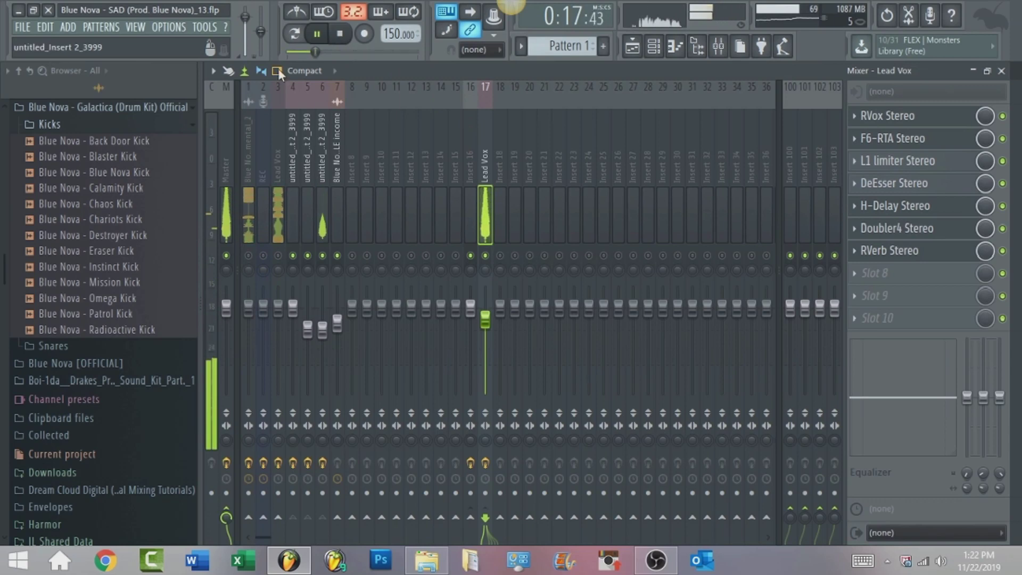
{"action": "left_click", "coordinate": [341, 35]}
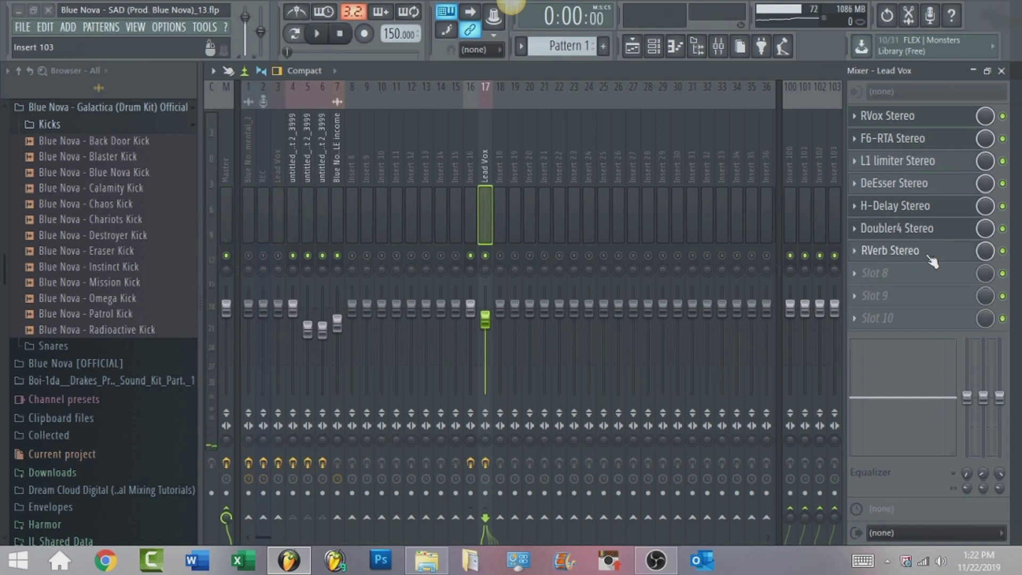
{"action": "left_click", "coordinate": [919, 254]}
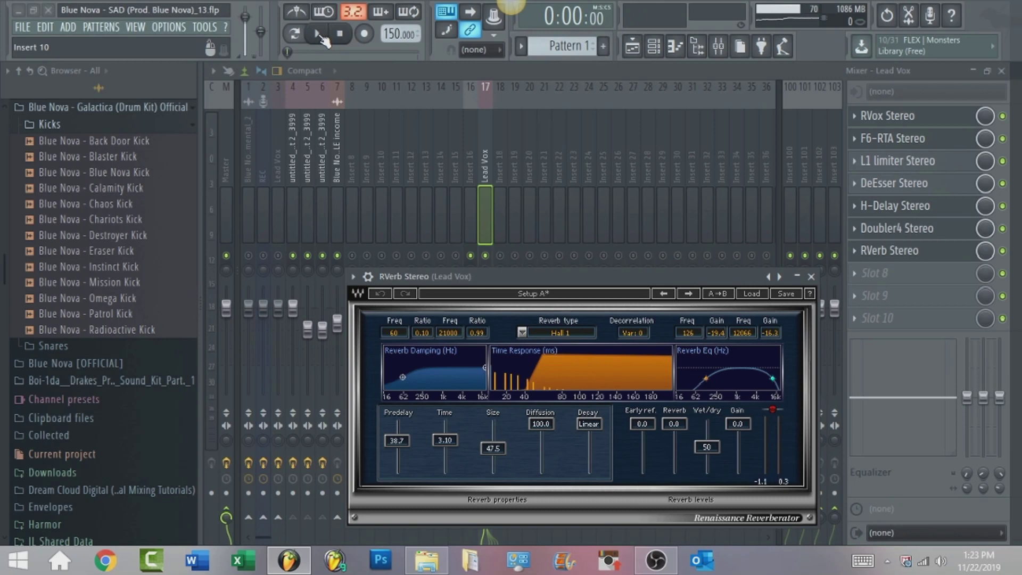
Step: Unmute the Lead Vox track on insert 3, play the song with all vocals, and mute the Blue Nova tag on track 7
{"action": "left_click", "coordinate": [280, 159]}
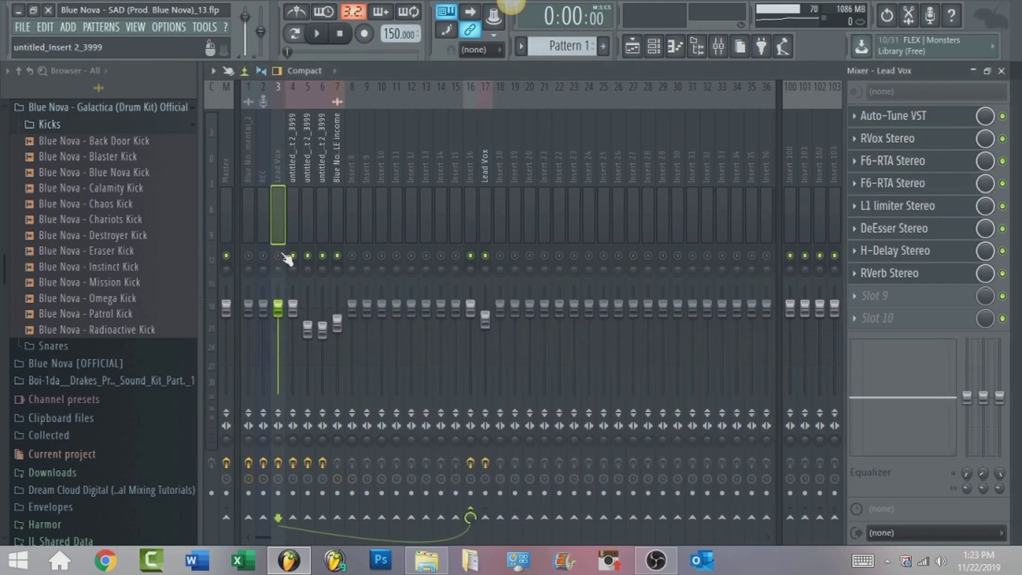
{"action": "left_click", "coordinate": [319, 34]}
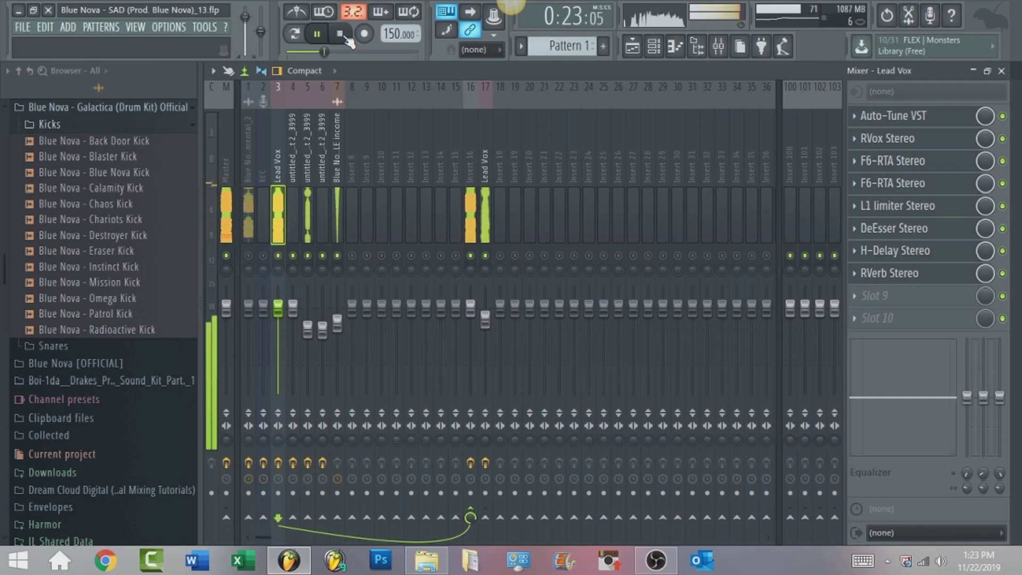
{"action": "left_click", "coordinate": [337, 255]}
{"action": "key", "text": "space"}
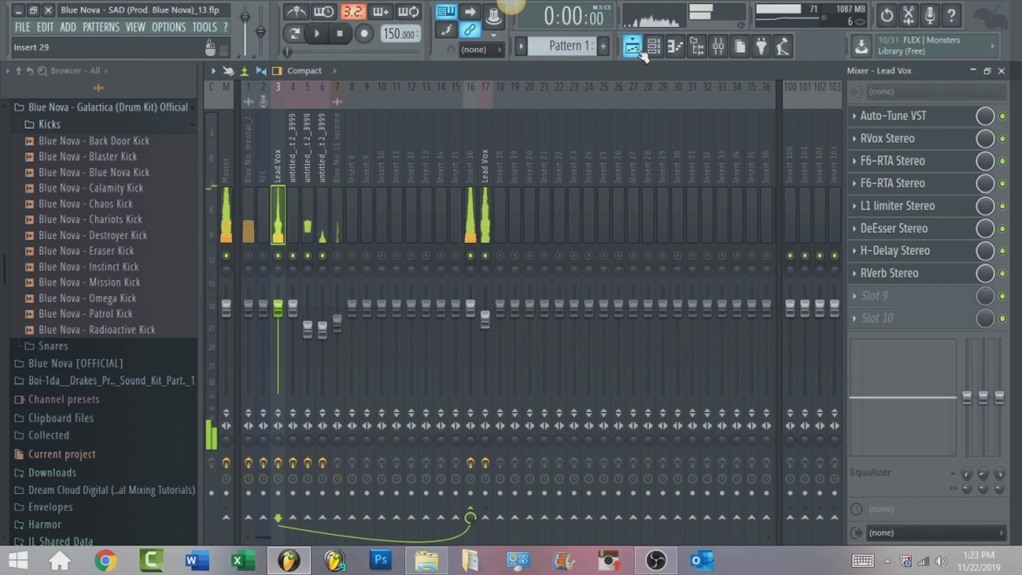
Step: Place the playlist playhead at 0:23:20, shortly before bar 16, and return to the mixer
{"action": "key", "text": "F5"}
{"action": "left_click_drag", "start_coordinate": [734, 87], "coordinate": [598, 91]}
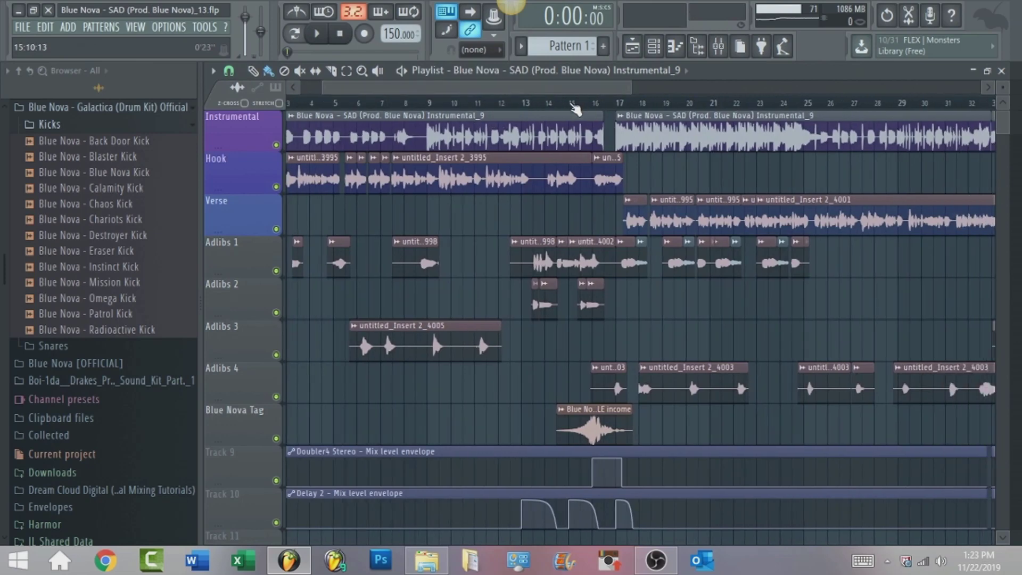
{"action": "left_click", "coordinate": [581, 104]}
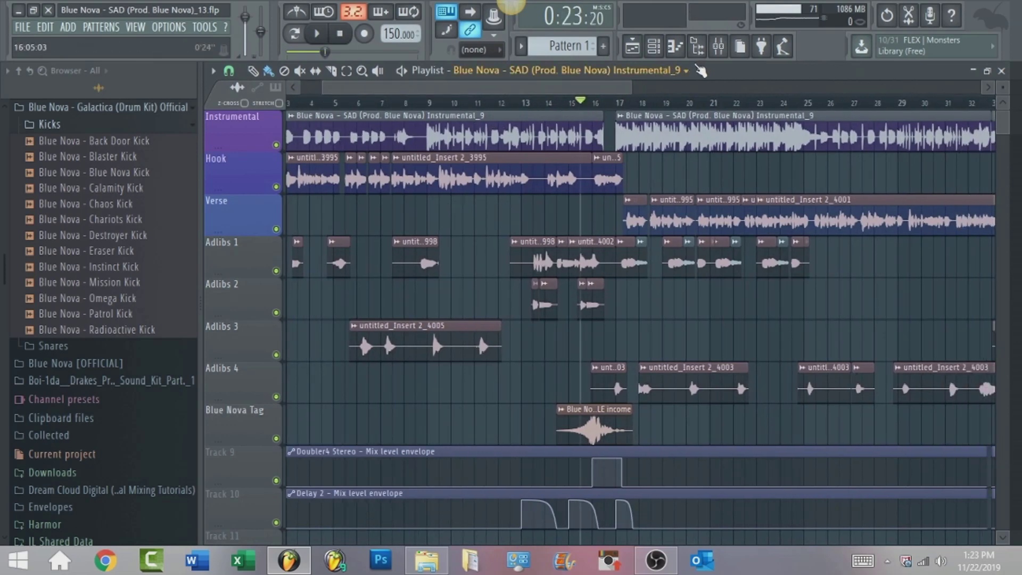
{"action": "left_click", "coordinate": [719, 49]}
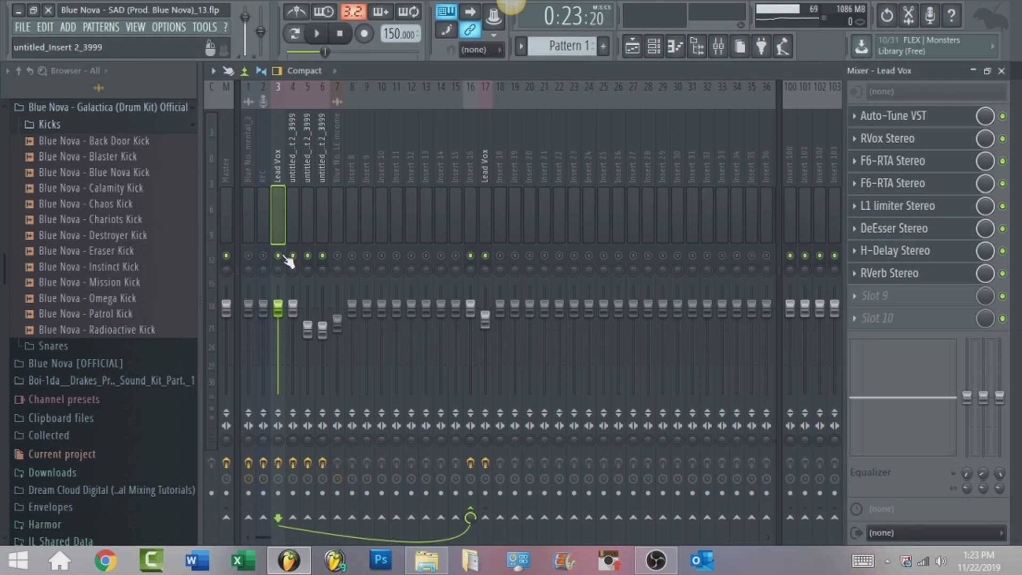
Step: Solo the Lead Vox track on insert 3, play the passage to hear its effects, and show the insert 16 plugins
{"action": "key", "text": "space"}
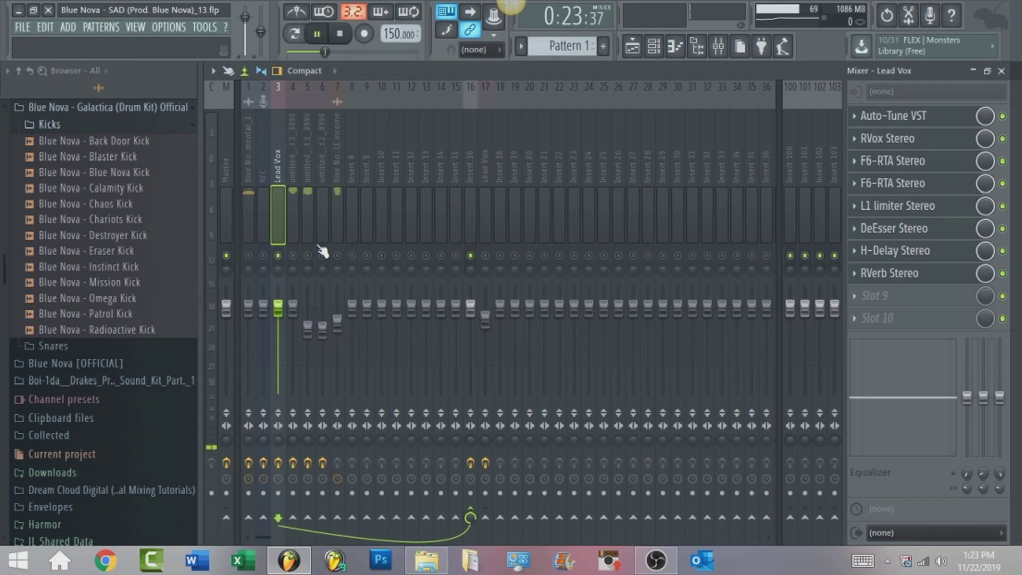
{"action": "left_click", "coordinate": [470, 158]}
{"action": "key", "text": "space"}
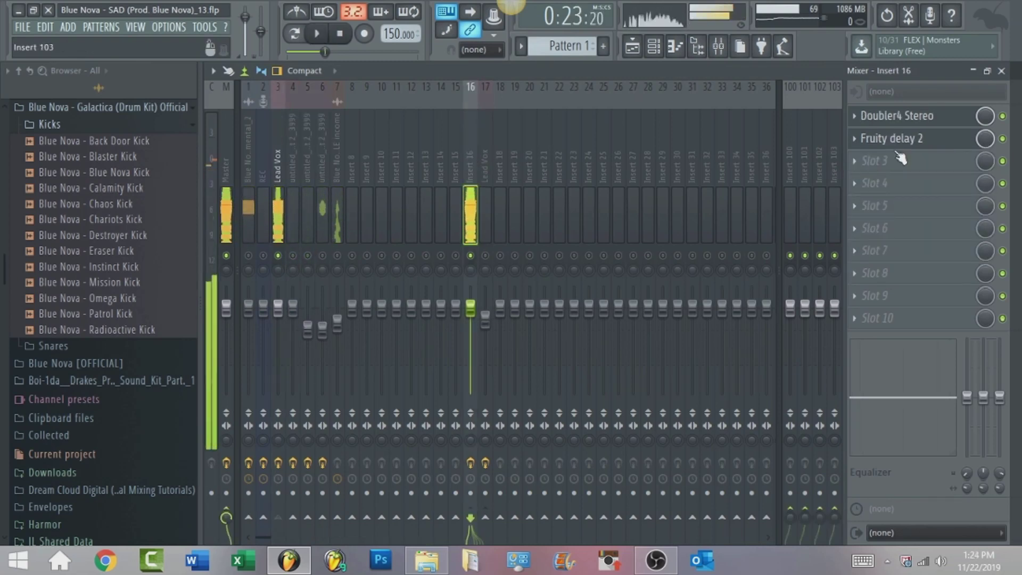
Step: Adjust the low EQ band of Doubler4 Stereo on insert 16 to gain -24.5 and frequency 124, and close its settings
{"action": "left_click", "coordinate": [910, 127]}
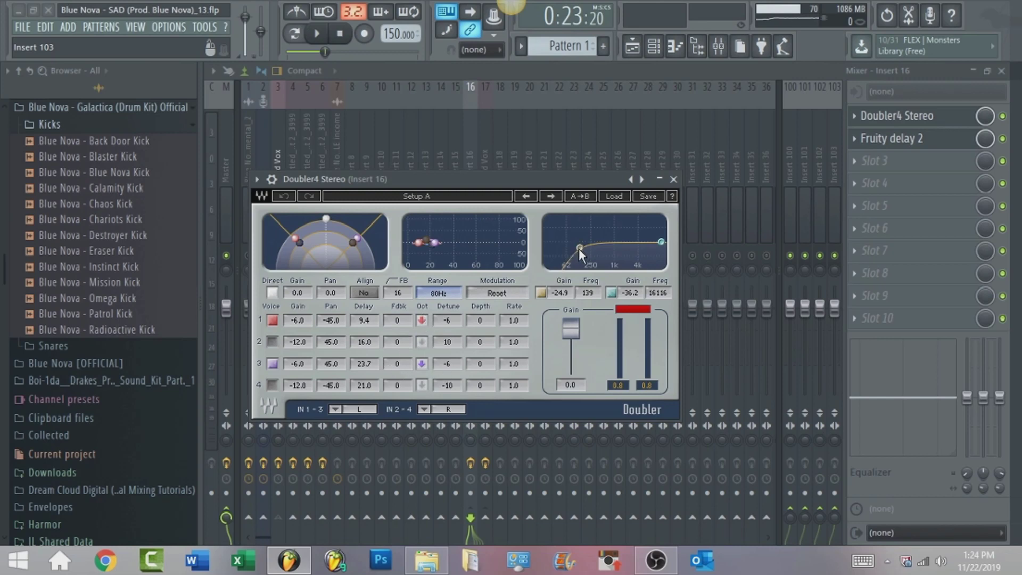
{"action": "left_click_drag", "start_coordinate": [579, 247], "coordinate": [578, 248]}
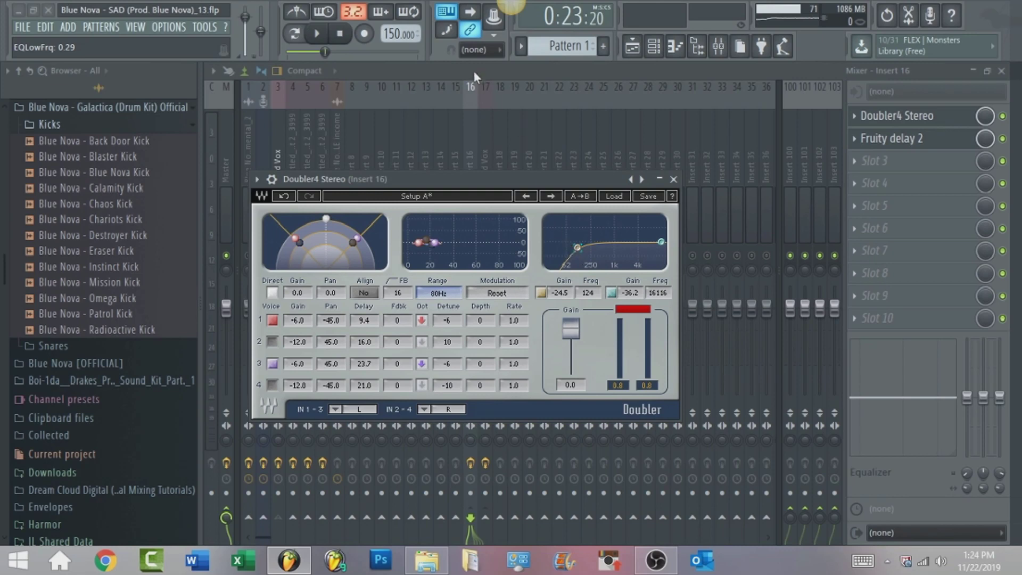
{"action": "key", "text": "Escape"}
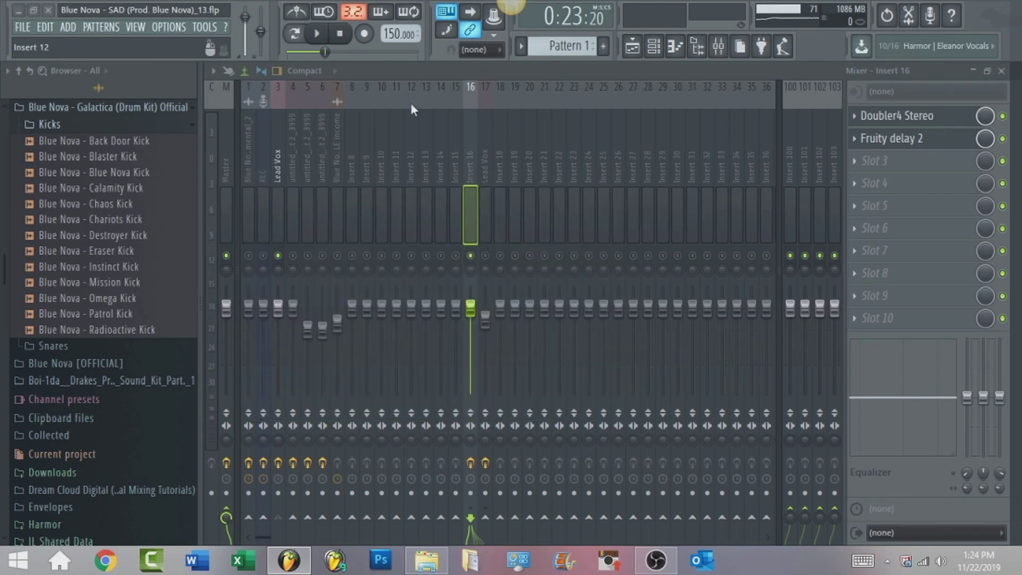
Step: Unmute all the mixer tracks
{"action": "right_click", "coordinate": [294, 256]}
{"action": "right_click", "coordinate": [294, 256]}
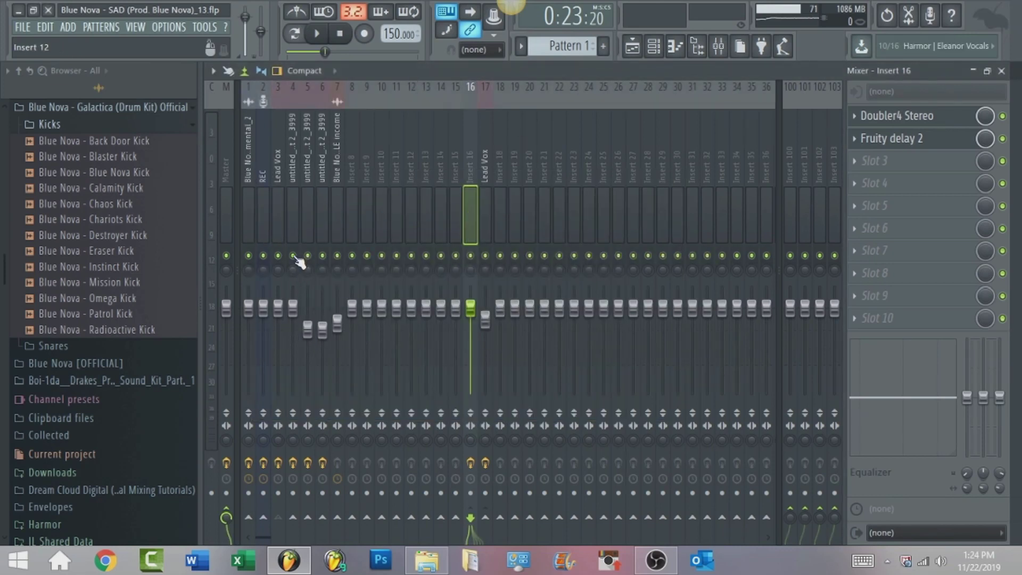
Step: Enable Fruity Convolver on the Master track and open its equalizer settings
{"action": "left_click", "coordinate": [222, 143]}
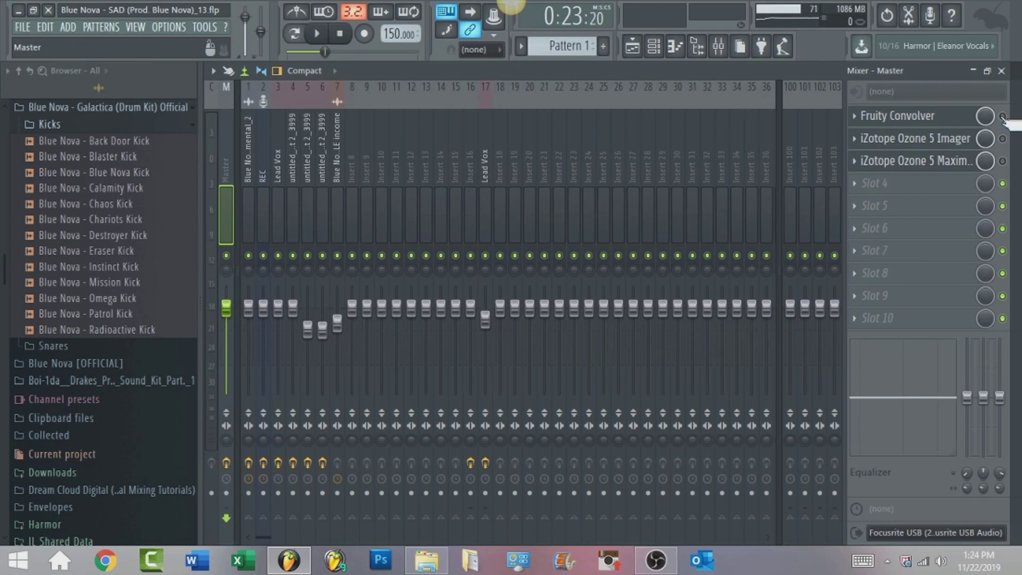
{"action": "left_click", "coordinate": [1003, 117]}
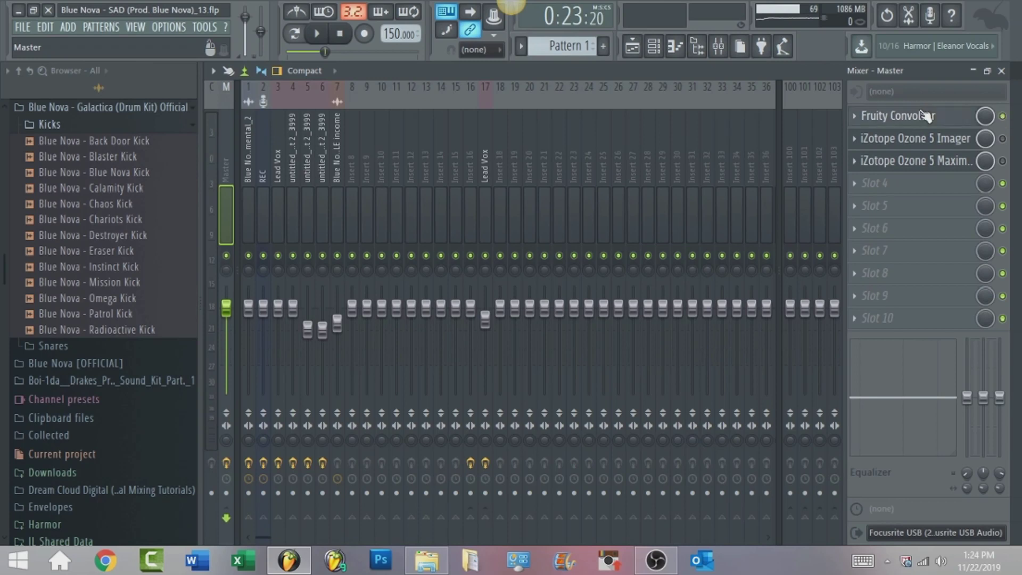
{"action": "left_click", "coordinate": [923, 116]}
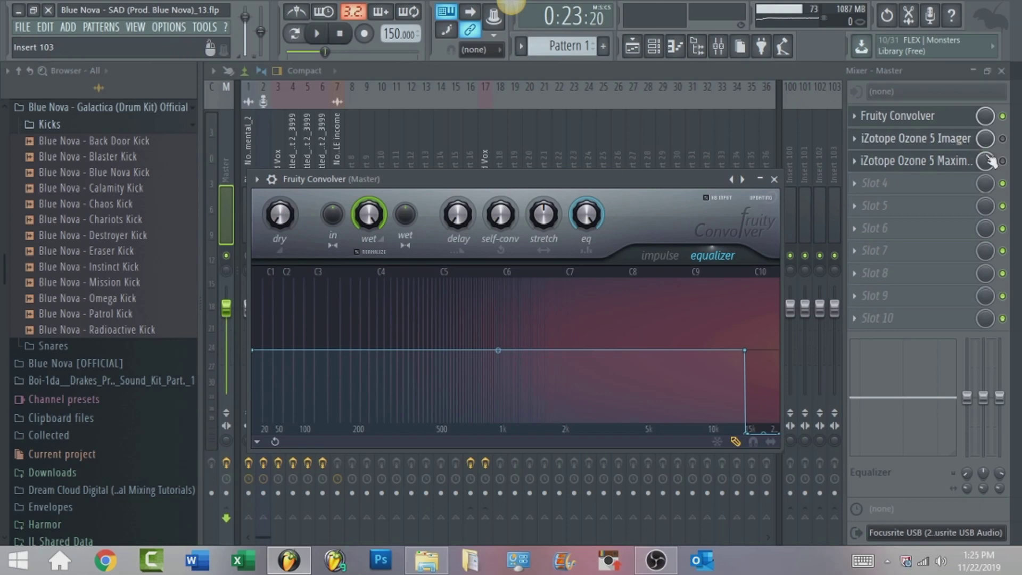
Step: Enable iZotope Ozone 5 Imager on the Master track, review its stereo width bands, and close its settings
{"action": "left_click", "coordinate": [1001, 140]}
{"action": "left_click", "coordinate": [962, 138]}
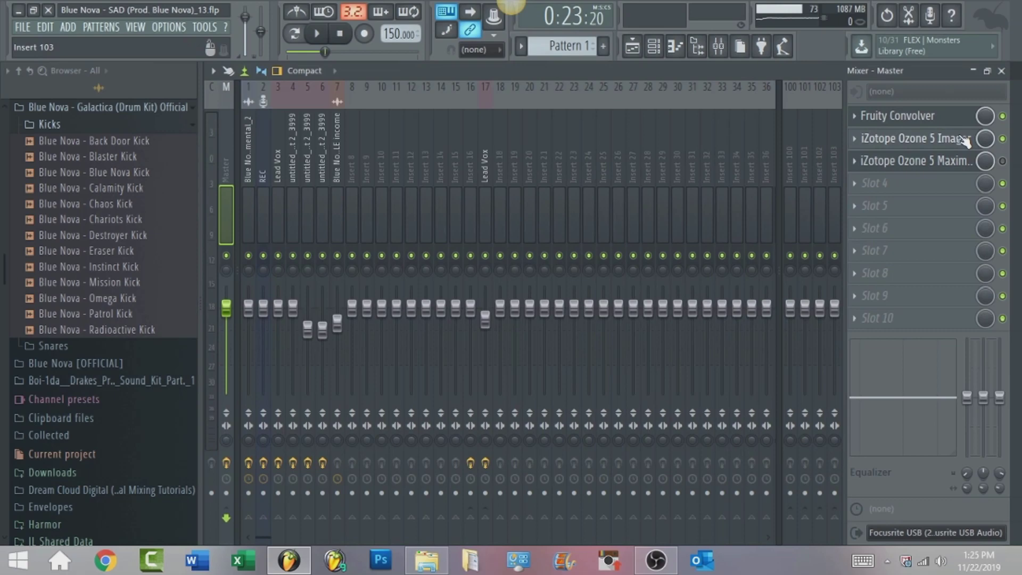
{"action": "left_click", "coordinate": [964, 139]}
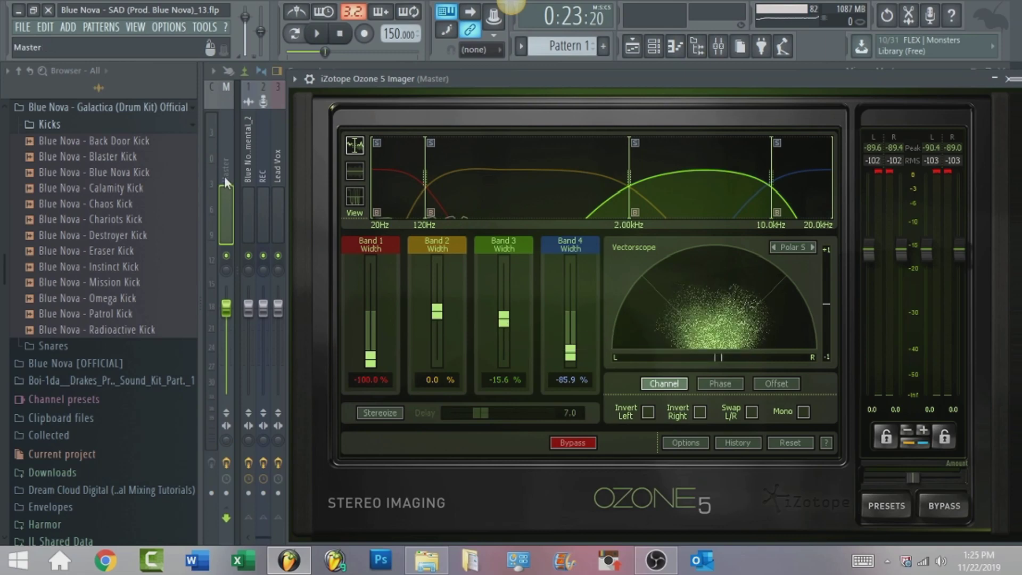
{"action": "left_click", "coordinate": [270, 258]}
Step: Enable iZotope Ozone 5 Maximizer on the Master track, review its threshold and margin settings, and close them
{"action": "left_click", "coordinate": [1003, 161]}
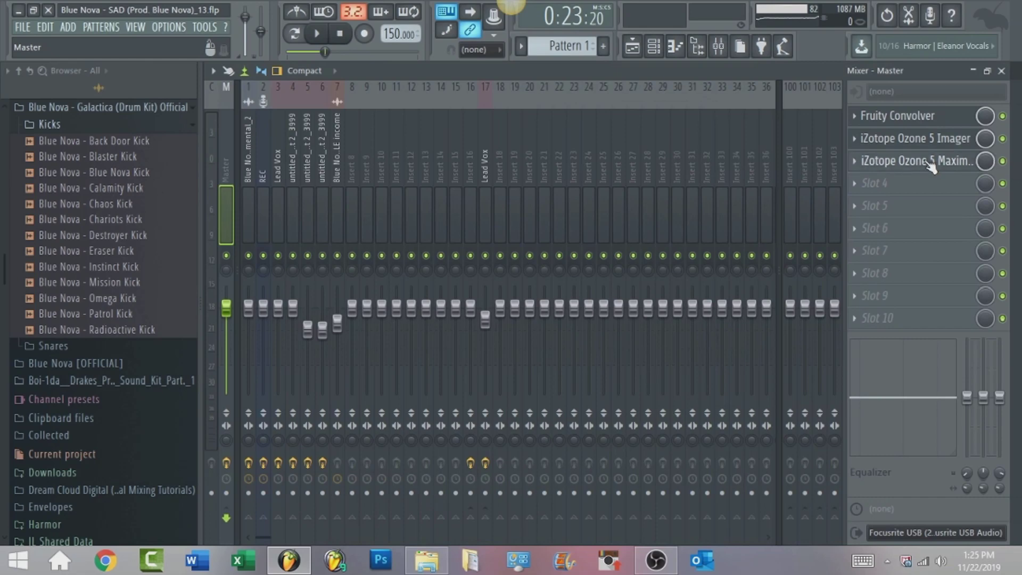
{"action": "left_click", "coordinate": [930, 161]}
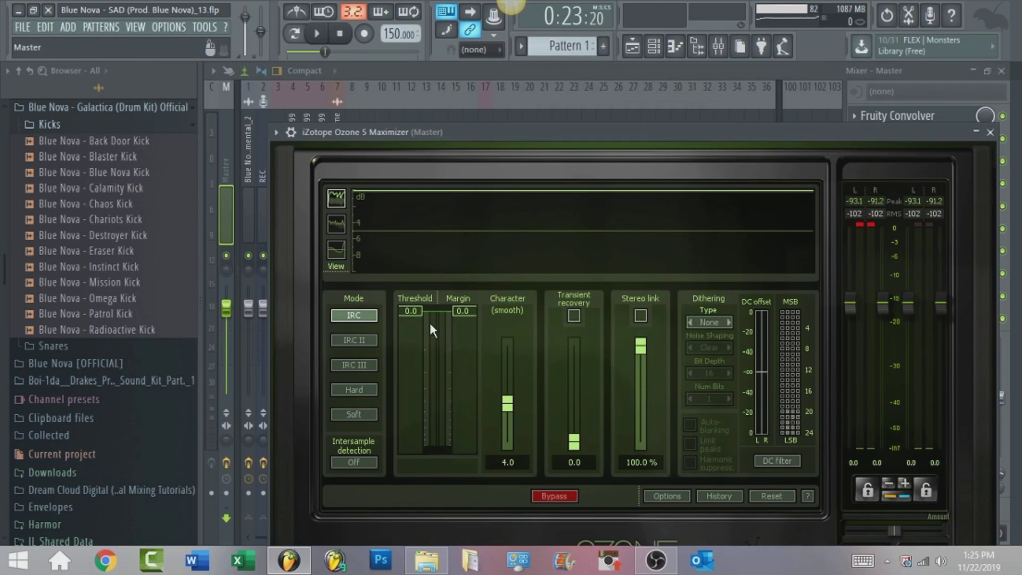
{"action": "left_click", "coordinate": [225, 142]}
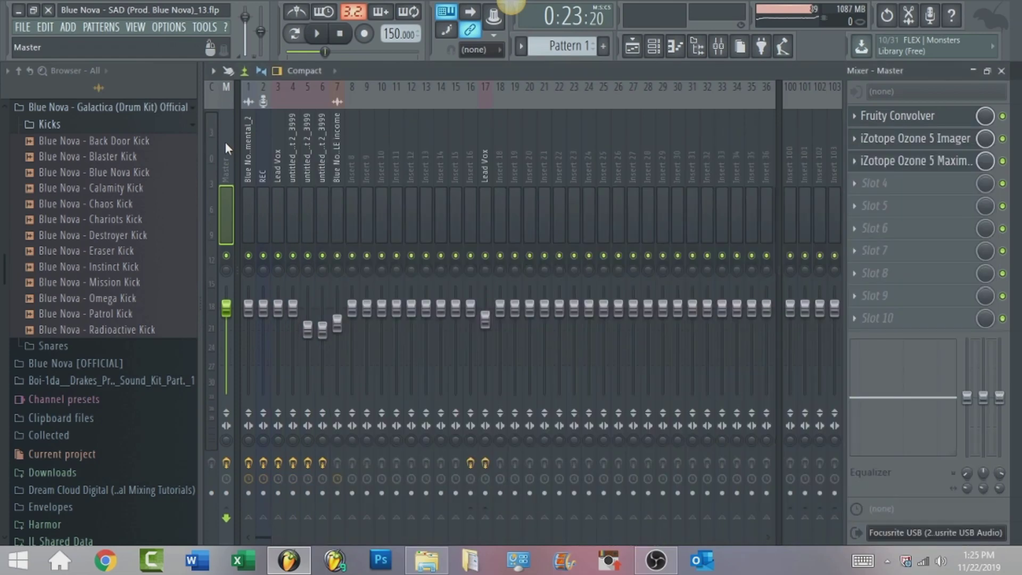